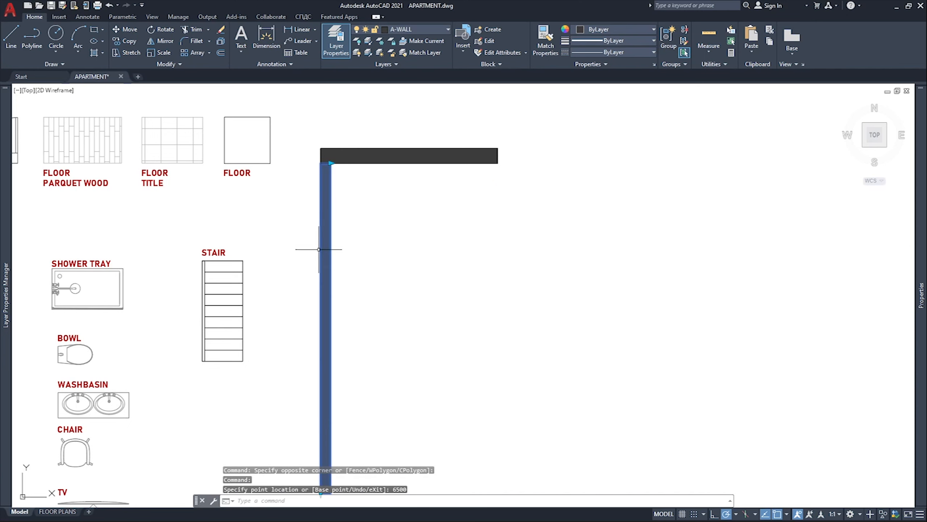
Copy the left vertical wall to the right end of the upper wall, aligning its outer corner there.
click(329, 233)
text(co)
key(Return)
click(331, 163)
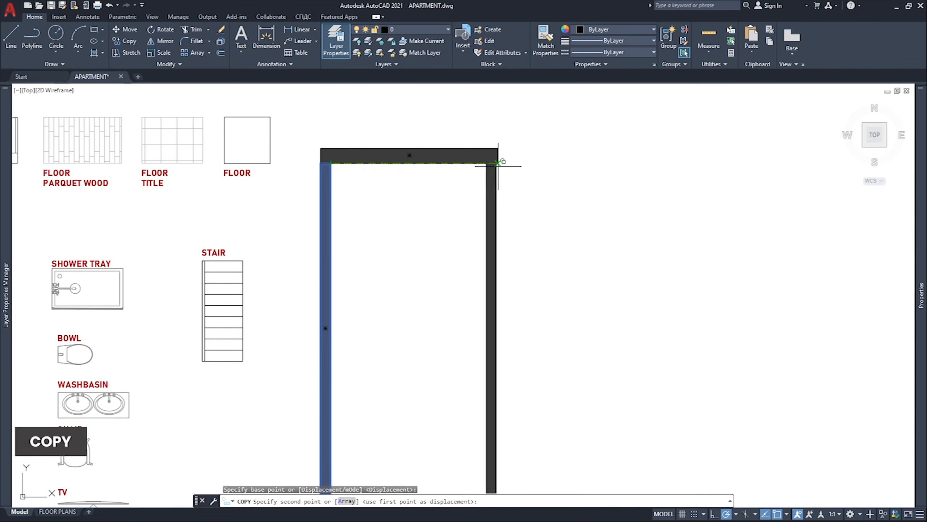
key(Escape)
Copy the left vertical wall into the empty space below the upper wall.
scroll(502, 181, down, 4)
middle_drag(497, 226, 496, 182)
click(437, 236)
click(426, 227)
key(Return)
click(430, 235)
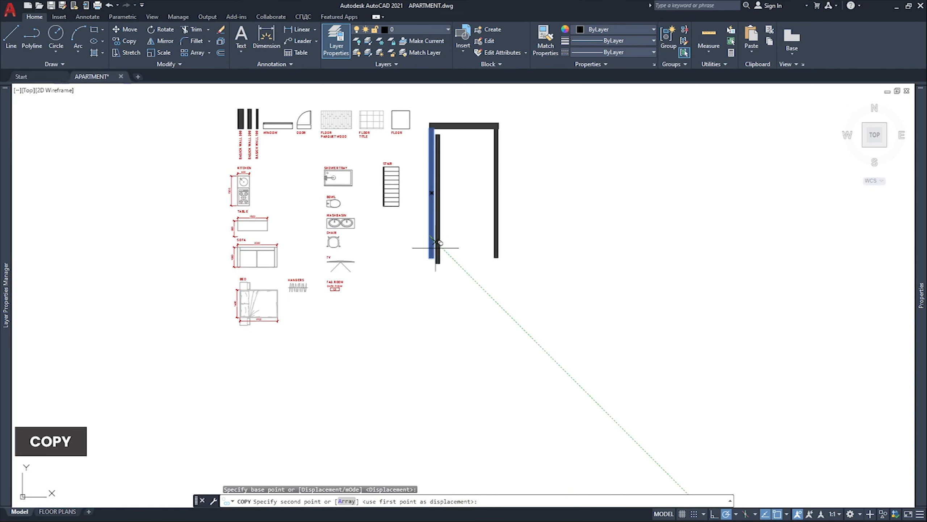
click(453, 289)
Rotate the new wall copy 90 degrees so it lies horizontally.
click(456, 281)
text(ro)
key(Return)
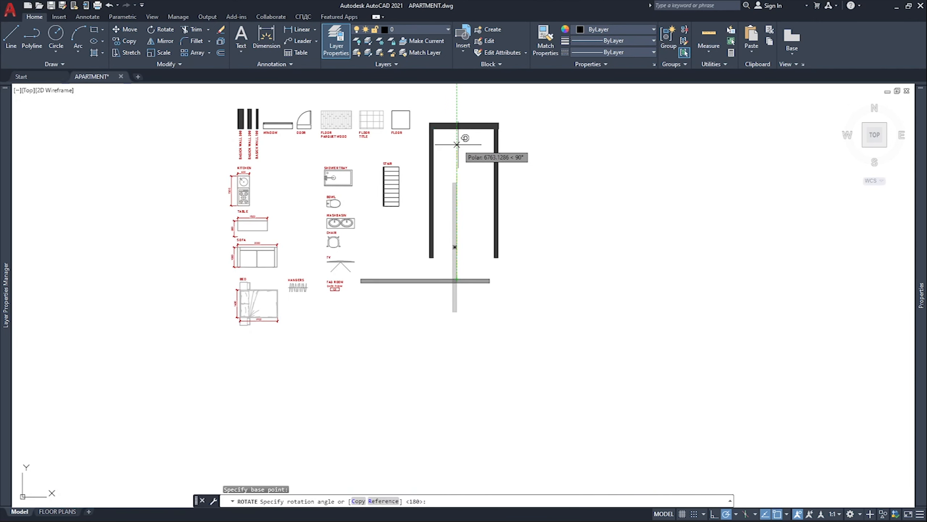
click(457, 145)
Move the horizontal wall so its upper-left corner meets the left wall's lower outer corner.
click(369, 280)
scroll(370, 279, up, 6)
text(m)
key(Return)
click(334, 279)
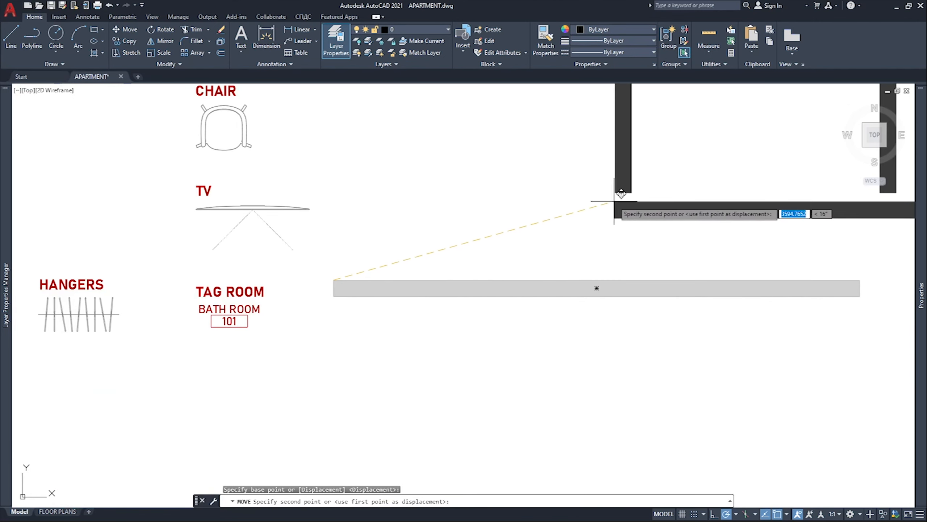
click(615, 192)
Shorten the lower horizontal wall so it ends at the right wall's outer edge.
middle_drag(732, 211, 428, 317)
click(428, 321)
click(416, 308)
click(838, 315)
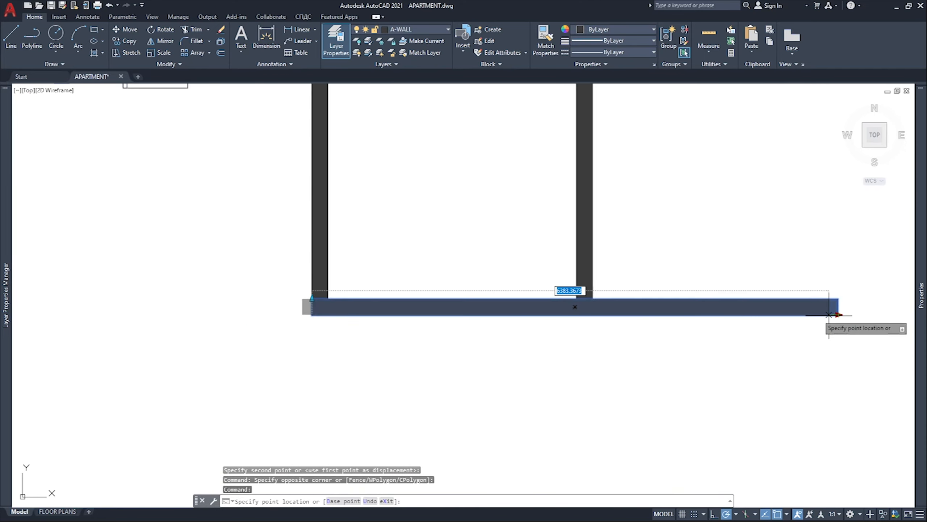
click(593, 298)
scroll(616, 294, down, 6)
key(Escape)
Move the right vertical wall so its upper outer corner aligns with the upper wall's right end.
middle_drag(616, 295, 602, 323)
scroll(602, 219, up, 4)
click(606, 183)
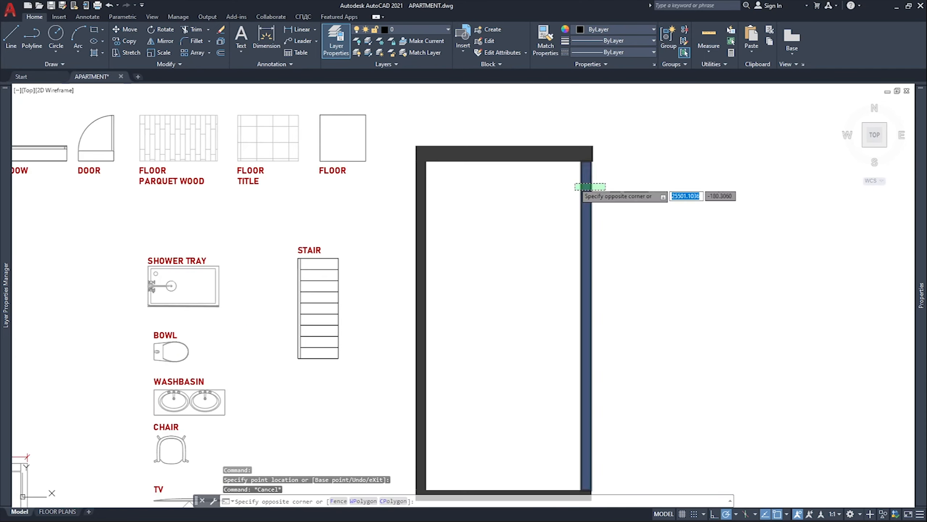
click(575, 190)
scroll(587, 160, up, 5)
text(m)
key(Return)
click(600, 166)
click(615, 166)
Extend the lower wall's right end to the outer corner of the right vertical wall.
scroll(608, 194, down, 5)
middle_drag(601, 475, 529, 285)
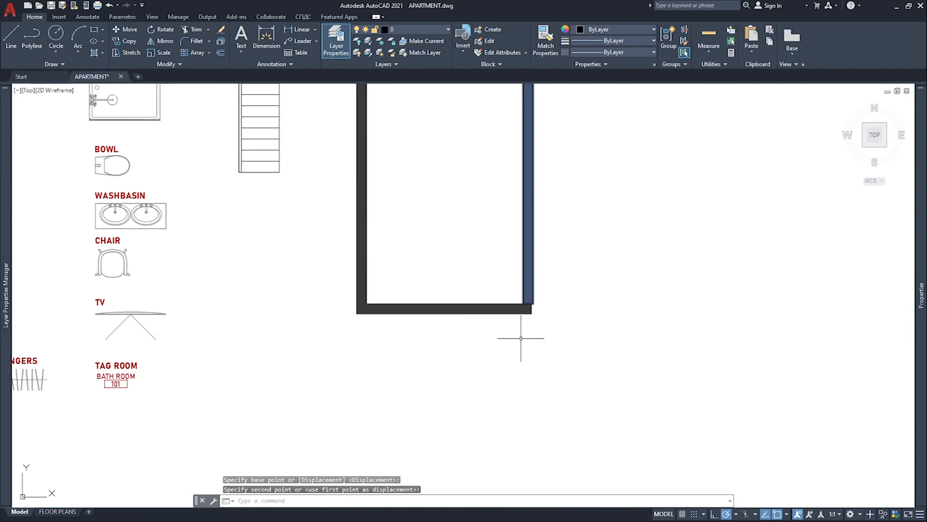
scroll(520, 356, up, 5)
click(573, 195)
click(556, 155)
click(570, 166)
click(577, 125)
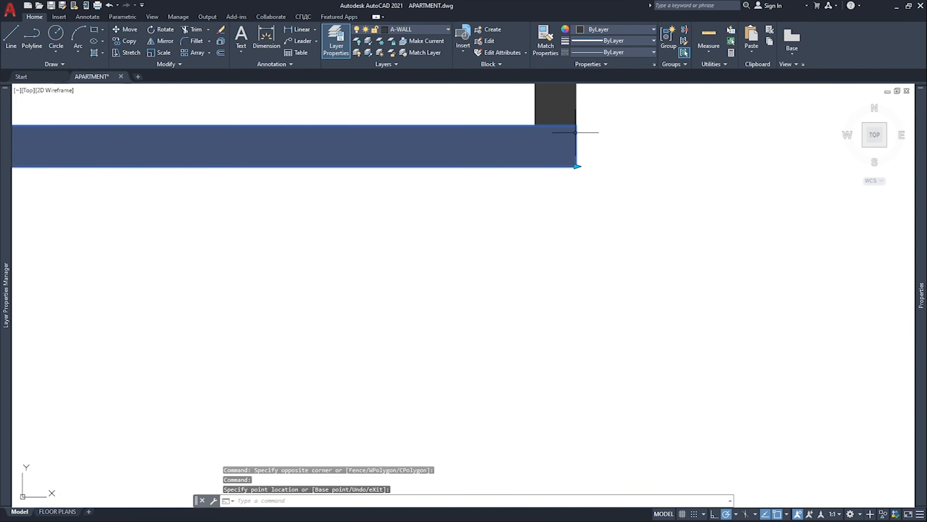
scroll(604, 159, down, 6)
key(Escape)
Place two copies of the BASICK WALL 100 block inside the lower part of the apartment outline.
middle_drag(585, 153, 527, 261)
scroll(322, 133, up, 2)
click(296, 124)
text(co)
click(295, 126)
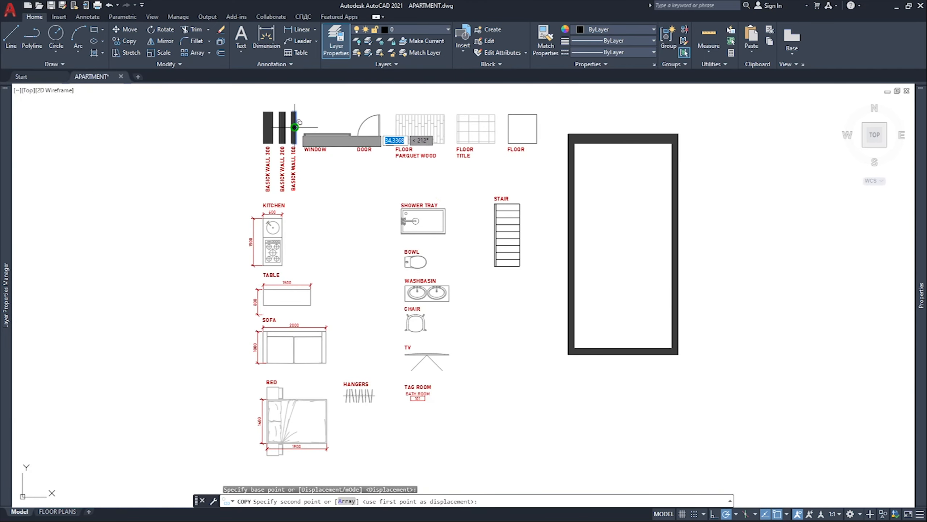
middle_drag(607, 293, 489, 230)
click(488, 230)
key(Escape)
scroll(497, 229, up, 6)
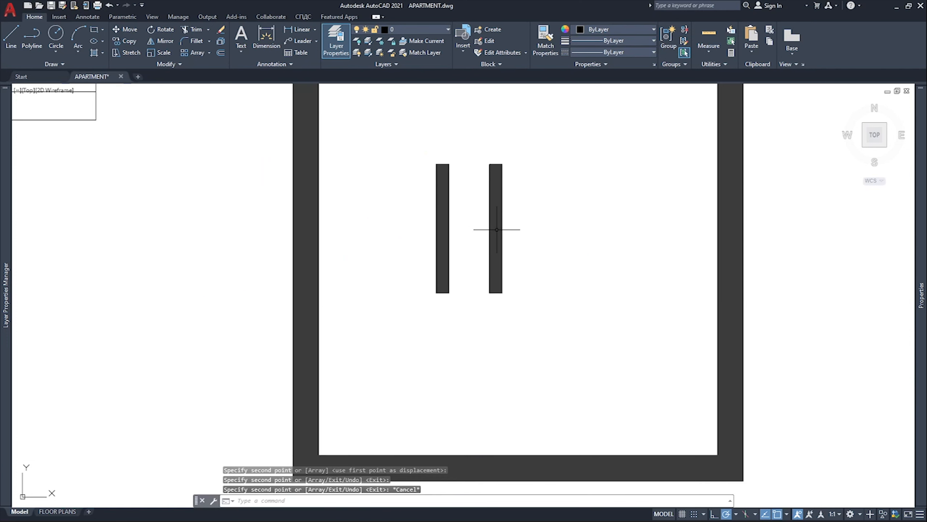
Rotate the left thin partition copy 90 degrees to make it horizontal.
click(471, 296)
click(448, 241)
text(ro)
click(443, 228)
click(452, 305)
Set the horizontal partition's length to 1500.
click(446, 252)
click(420, 209)
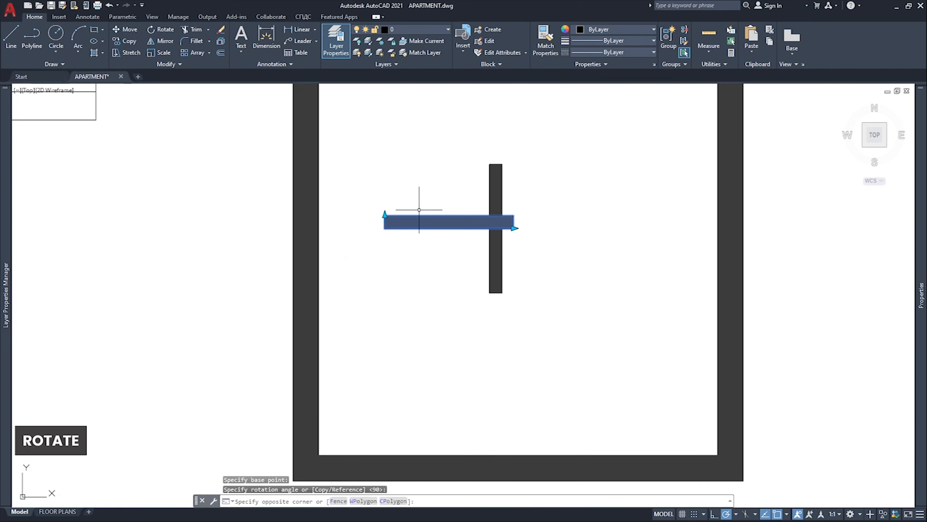
click(513, 228)
key(Return)
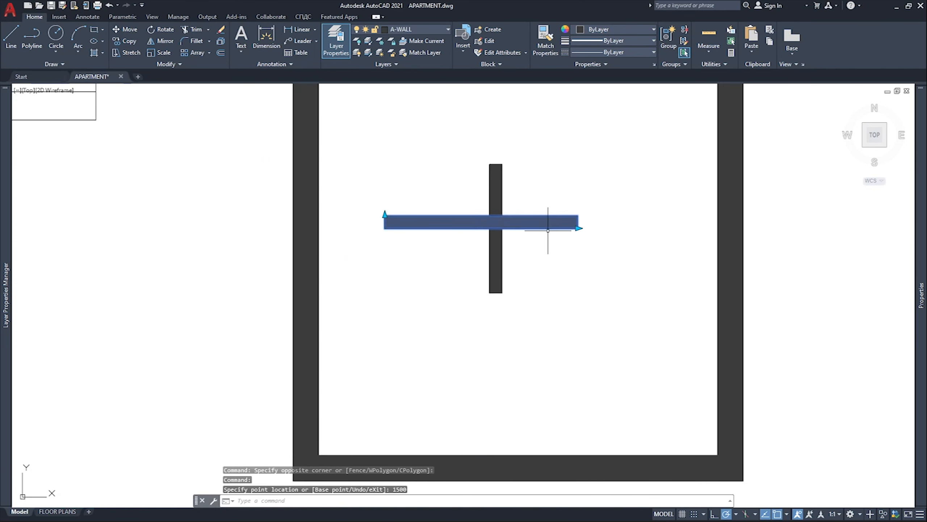
key(Escape)
Move the horizontal partition so its left end meets the left wall's inner face.
click(406, 247)
click(389, 205)
text(m)
click(385, 228)
click(326, 220)
Set the vertical partition's length to 2600.
scroll(403, 231, down, 3)
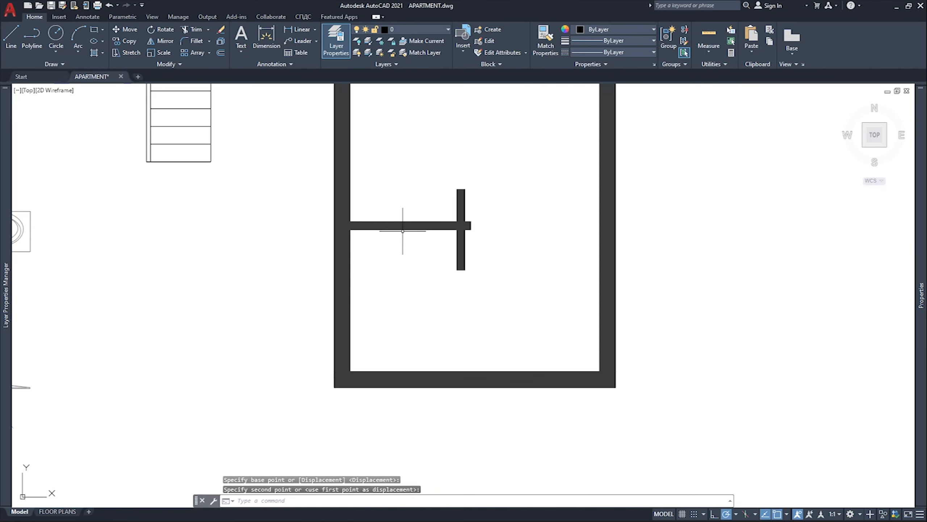
click(449, 252)
click(461, 189)
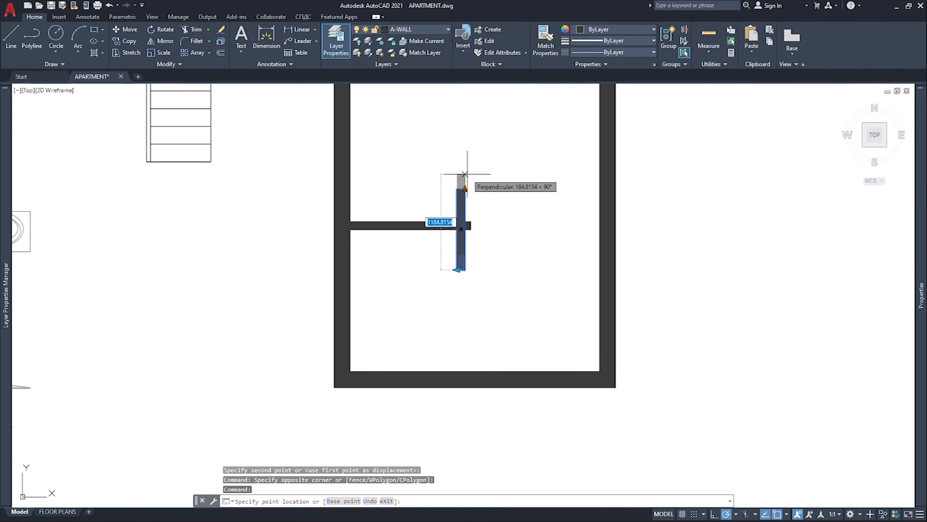
text(2600)
key(Return)
Move the vertical partition flush with the horizontal partition's right end and down to the lower wall's inner face.
text(m)
key(Return)
scroll(467, 289, up, 3)
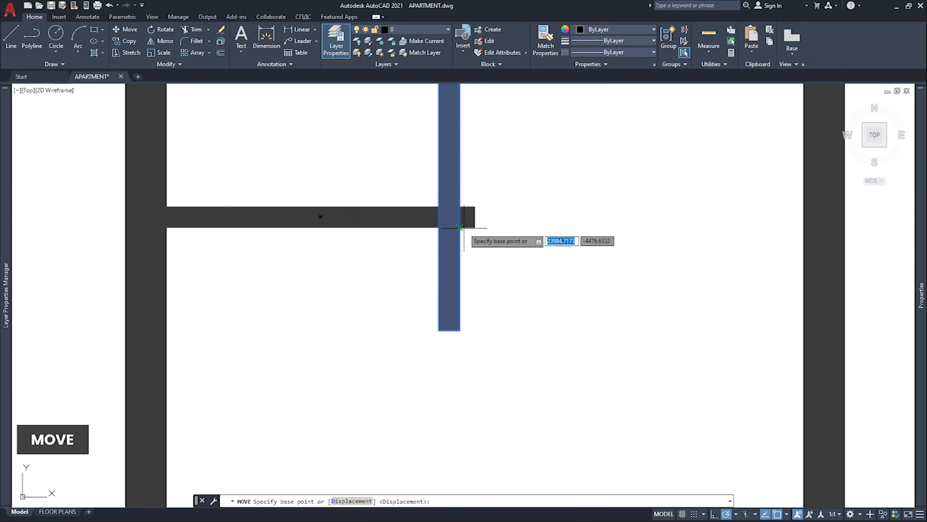
scroll(479, 219, down, 2)
click(478, 301)
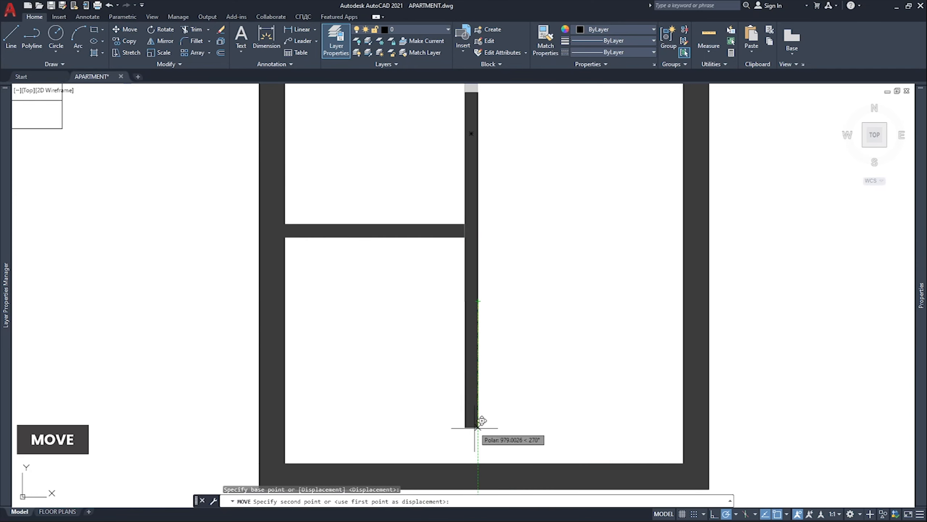
click(478, 463)
Move the horizontal partition up to the vertical partition's upper end to close the small room.
click(460, 246)
click(454, 220)
text(m)
key(Return)
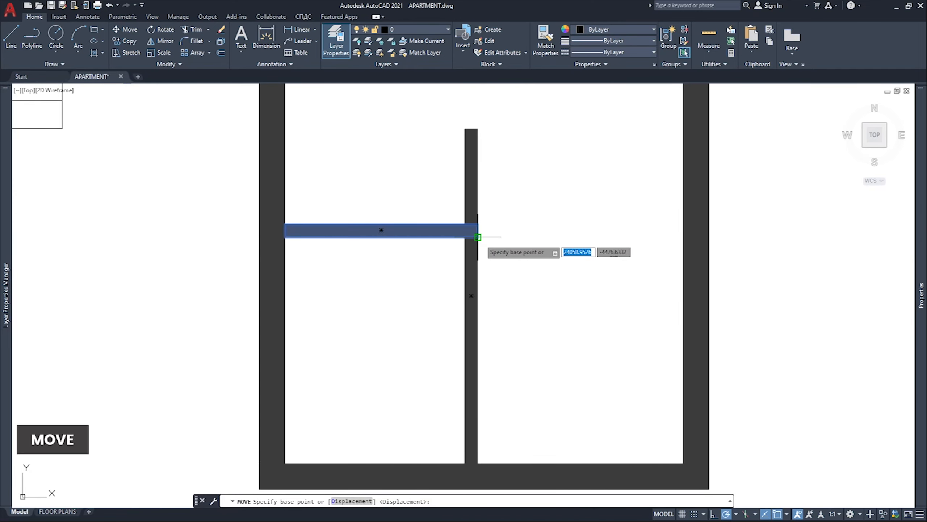
click(479, 237)
click(480, 128)
scroll(474, 256, down, 5)
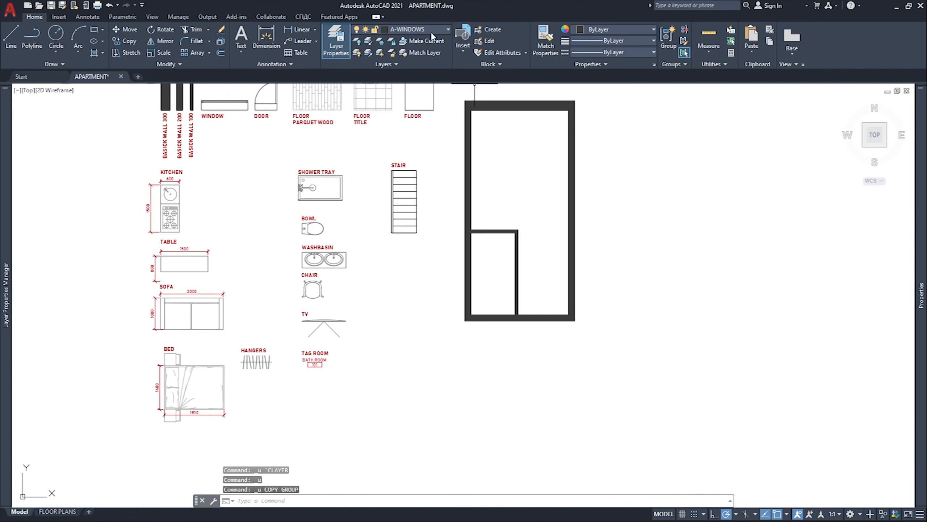
Set A-WINDOWS as the current layer.
click(432, 31)
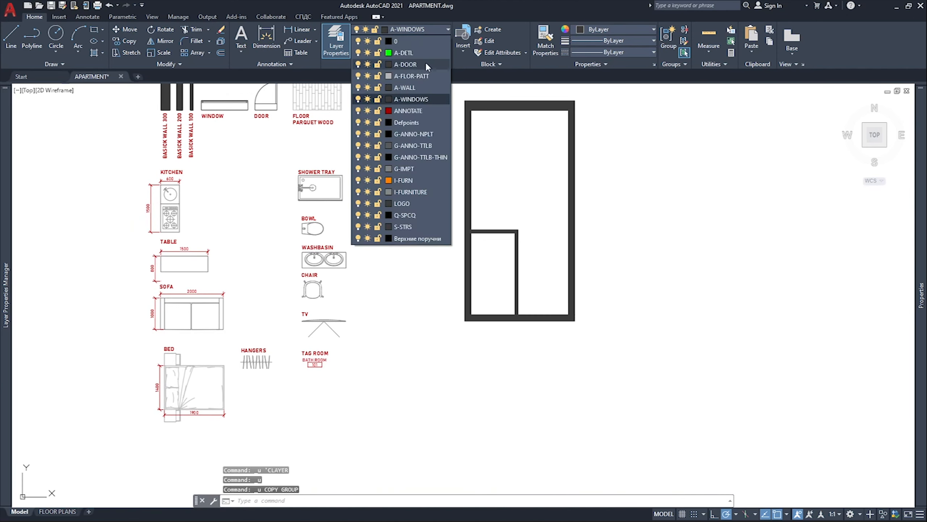
click(434, 99)
middle_drag(435, 97, 466, 118)
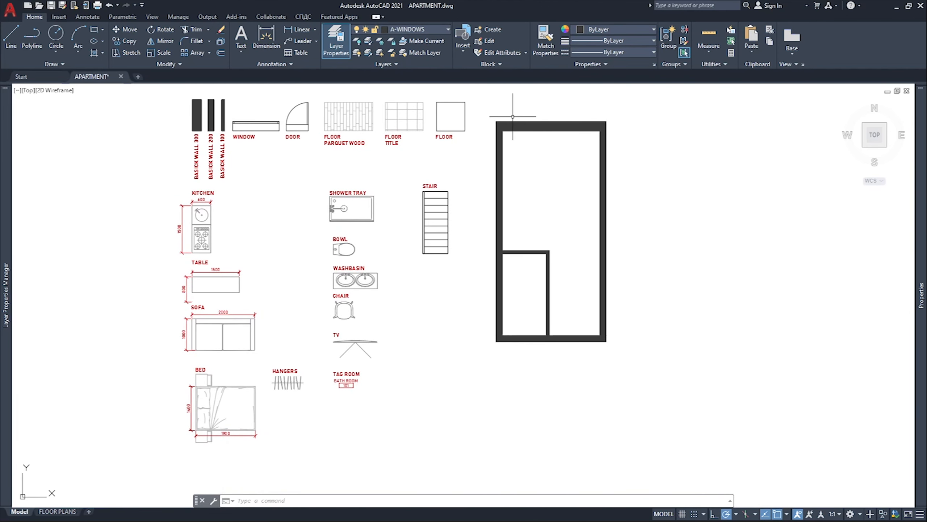
Make A-FLOR-PATT the current layer and hatch only the main L-shaped room with the parquet pattern.
click(438, 29)
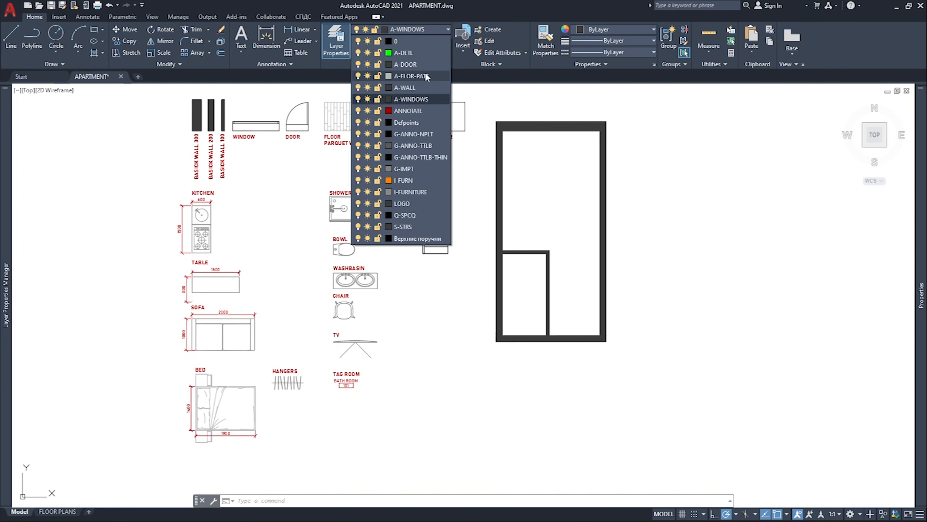
click(425, 72)
click(94, 53)
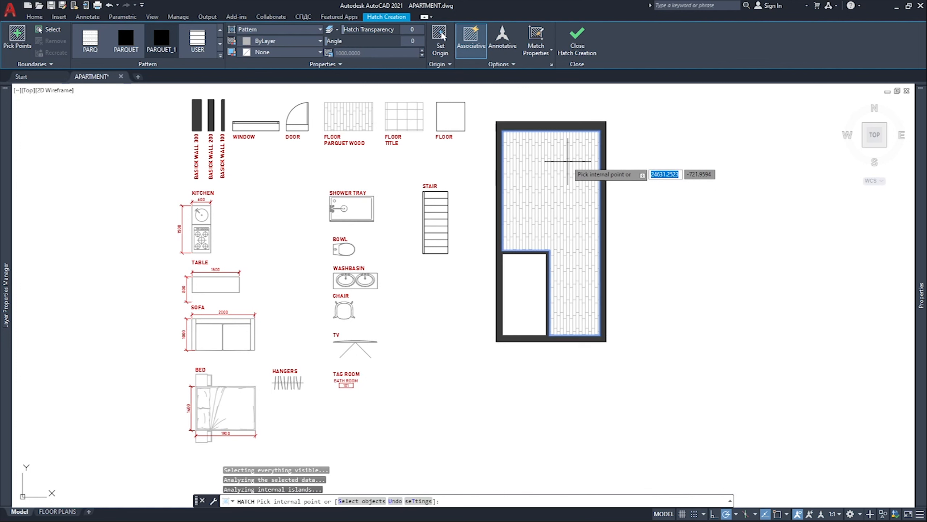
click(529, 263)
text(u)
key(Return)
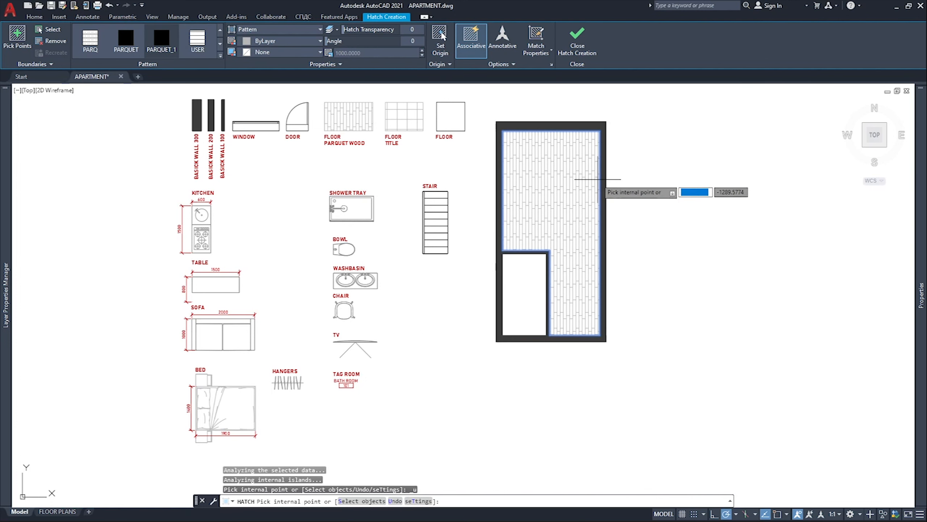
key(Return)
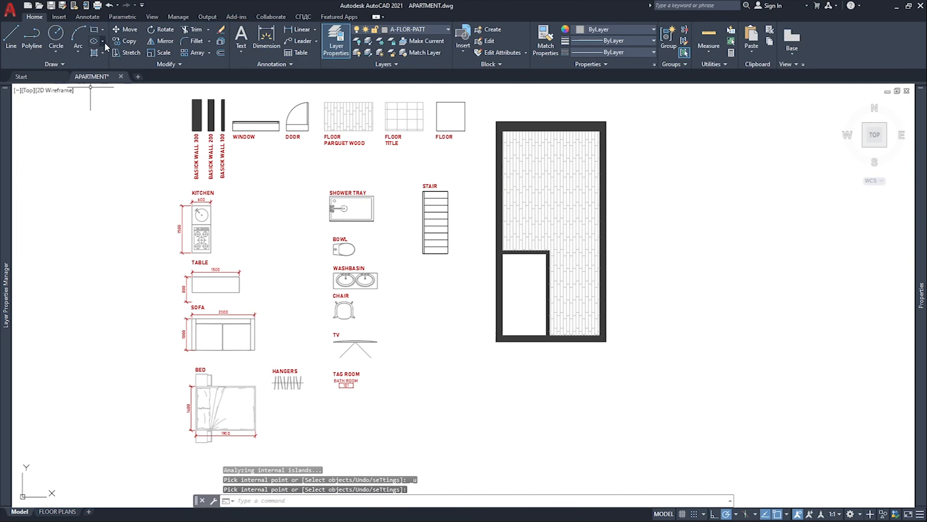
Hatch the small enclosed room and match its hatch properties to the FLOOR TITLE sample.
click(95, 52)
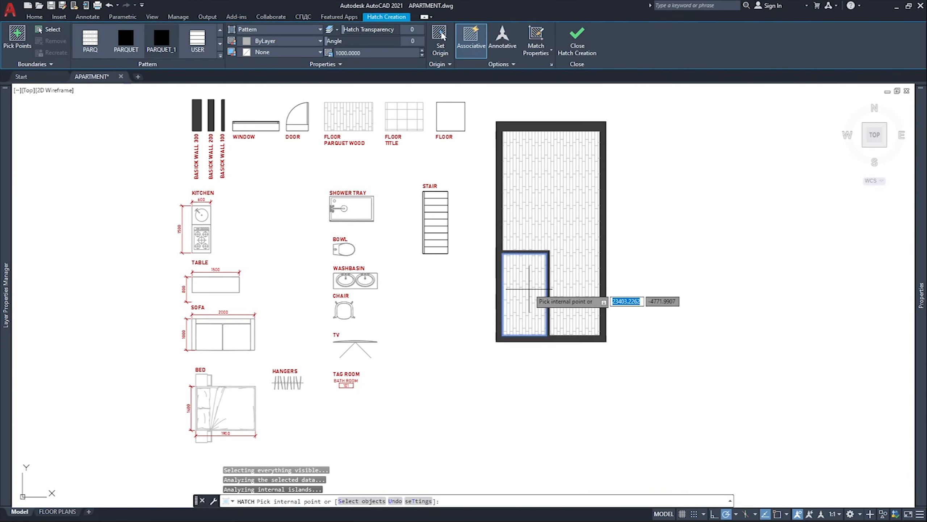
key(Escape)
scroll(410, 103, up, 2)
click(406, 111)
click(34, 17)
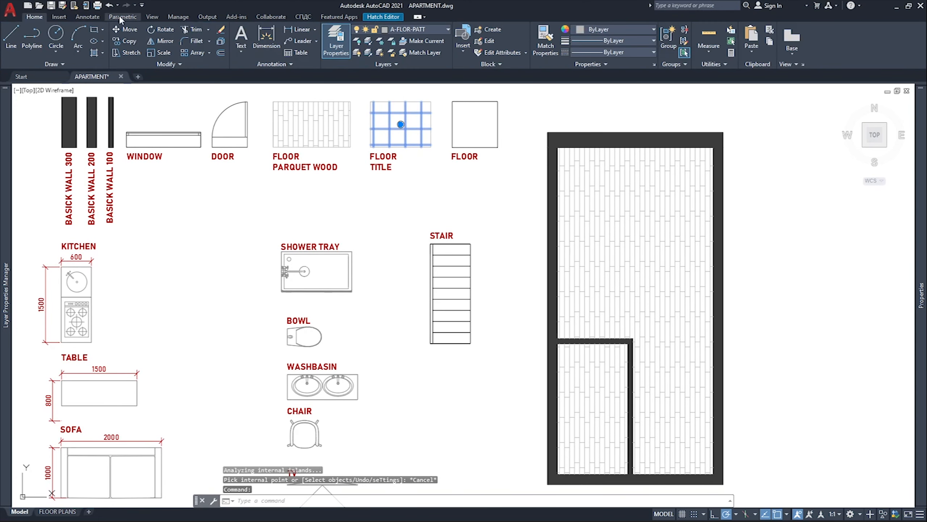
click(540, 35)
click(604, 406)
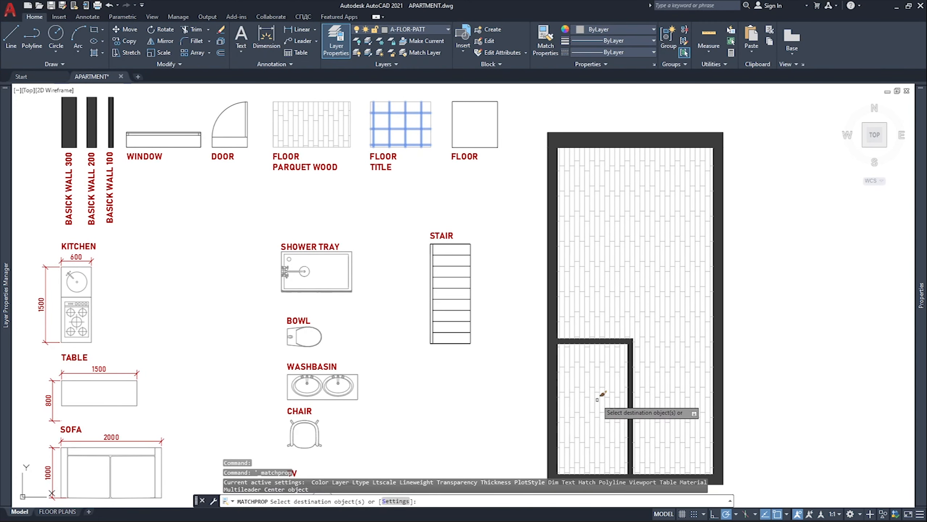
key(Escape)
key(Escape)
Make A-WINDOWS the current layer and copy the WINDOW block to the middle of the upper wall.
scroll(643, 350, up, 10)
scroll(572, 320, down, 10)
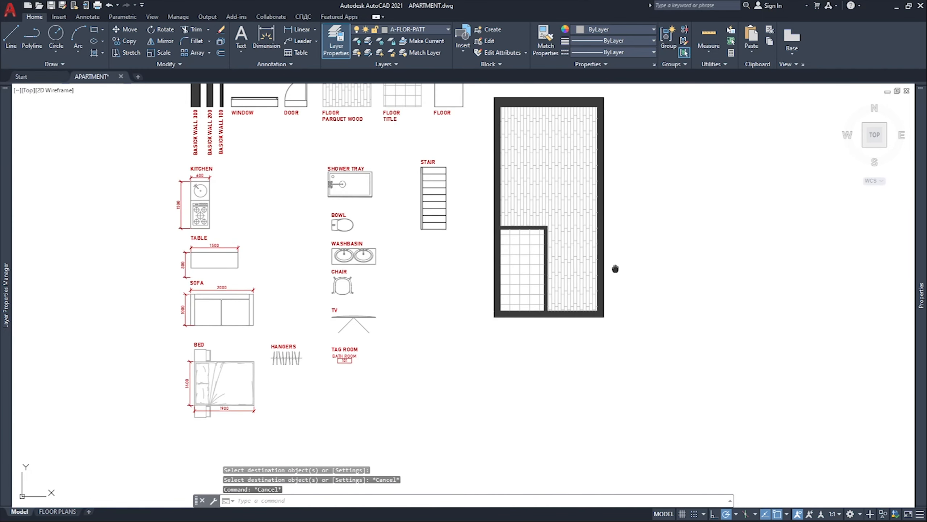
click(417, 34)
click(420, 101)
click(212, 154)
scroll(220, 155, up, 2)
text(co)
key(Return)
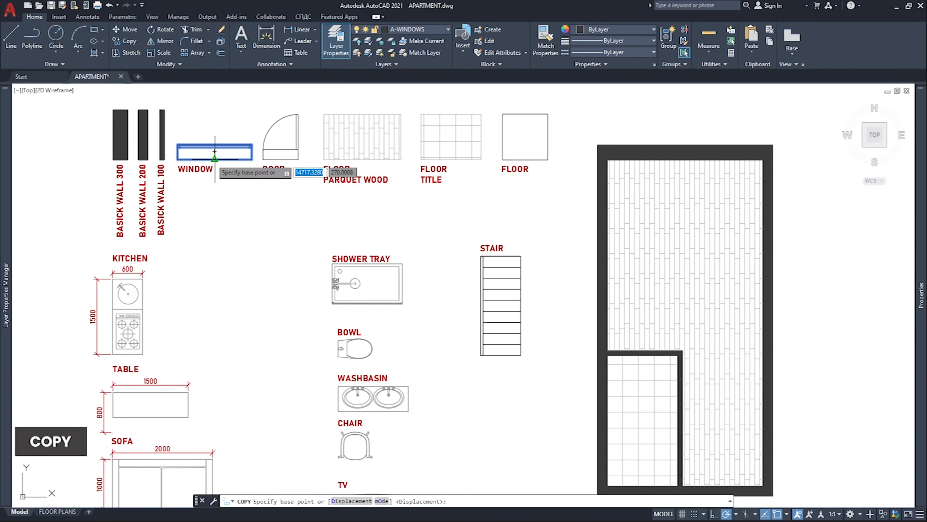
key(Escape)
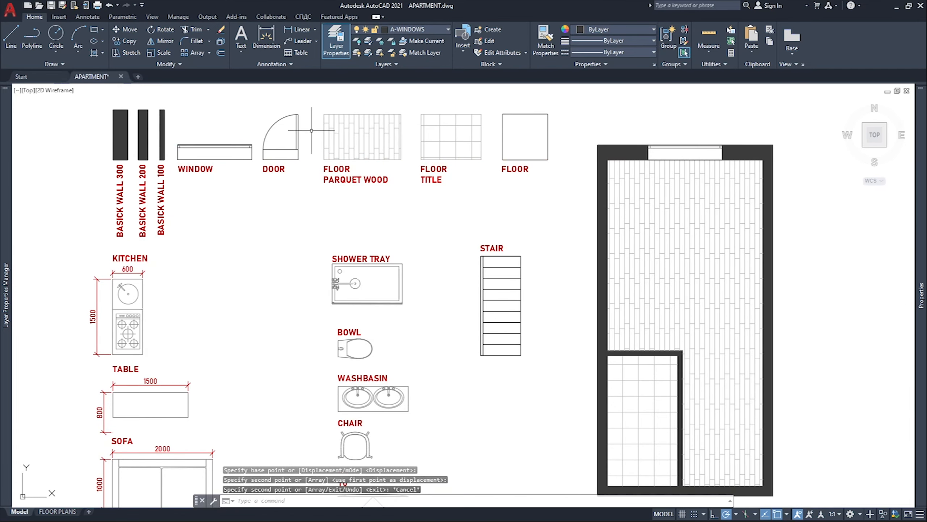
Make A-DOOR the current layer and copy the DOOR block to the lower wall at the right inner corner.
click(424, 30)
click(423, 62)
click(298, 135)
text(co)
key(Return)
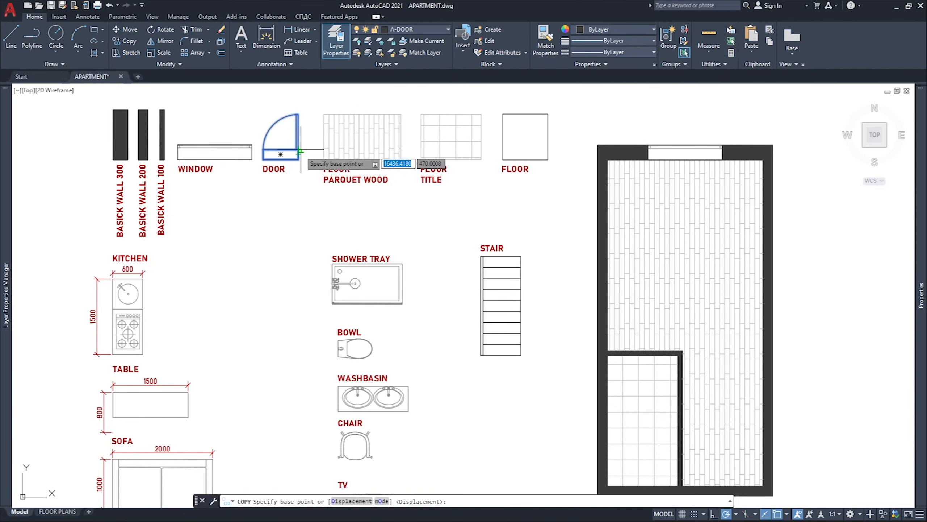
scroll(297, 148, up, 4)
scroll(446, 172, down, 5)
scroll(547, 205, up, 4)
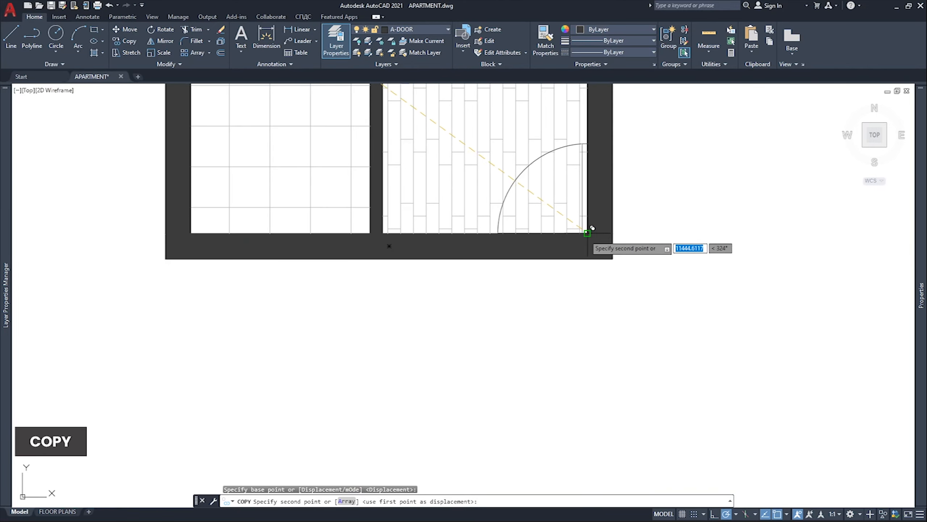
click(583, 219)
key(Escape)
Shift the entrance door 700 to the left along the lower wall.
click(587, 233)
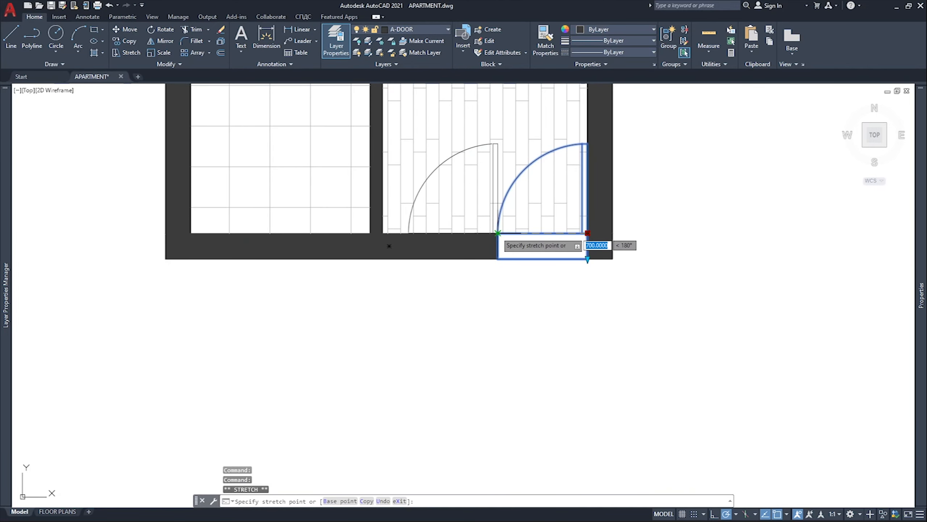
key(Escape)
scroll(534, 203, down, 6)
scroll(510, 301, up, 5)
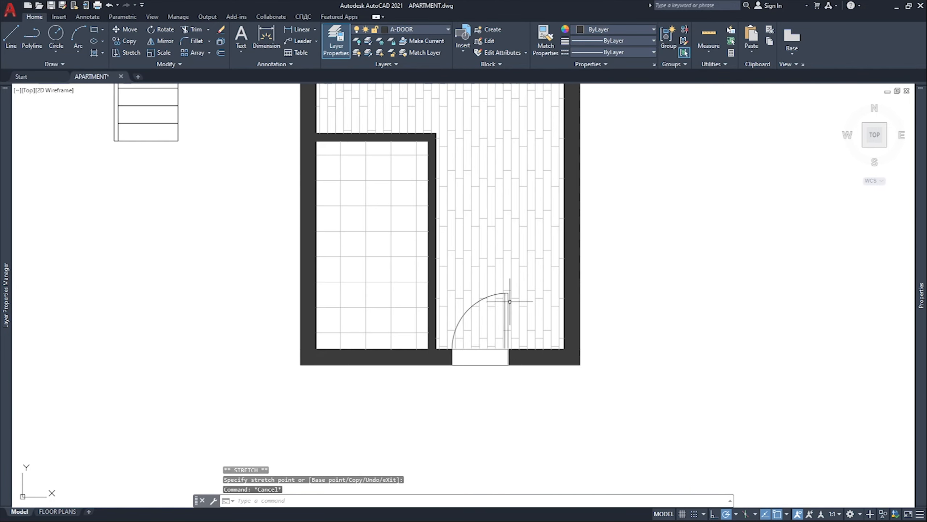
Copy the entrance door into the empty space left of the apartment outline.
text(co)
key(space)
click(509, 348)
click(267, 268)
key(Escape)
Rotate the copied door 90° counterclockwise so its opening runs vertically.
click(263, 268)
text(ro)
key(space)
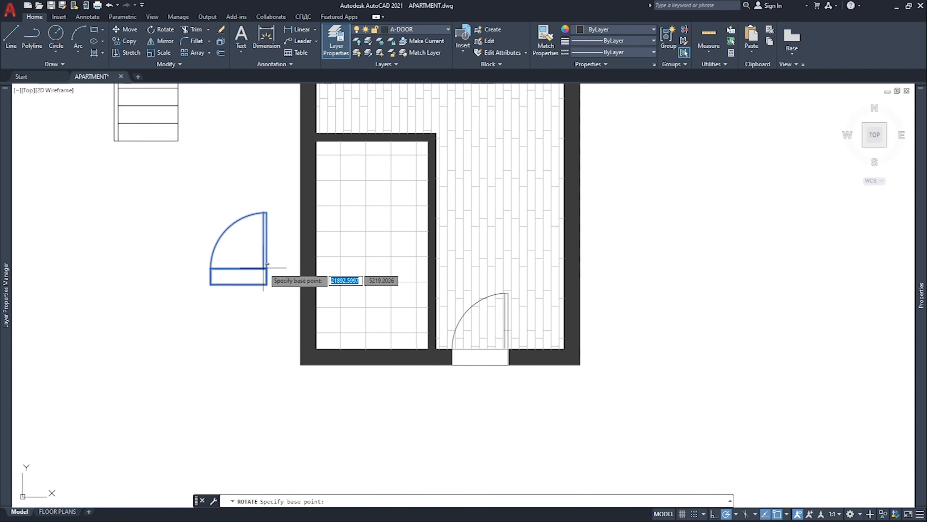
click(268, 189)
click(272, 266)
click(269, 271)
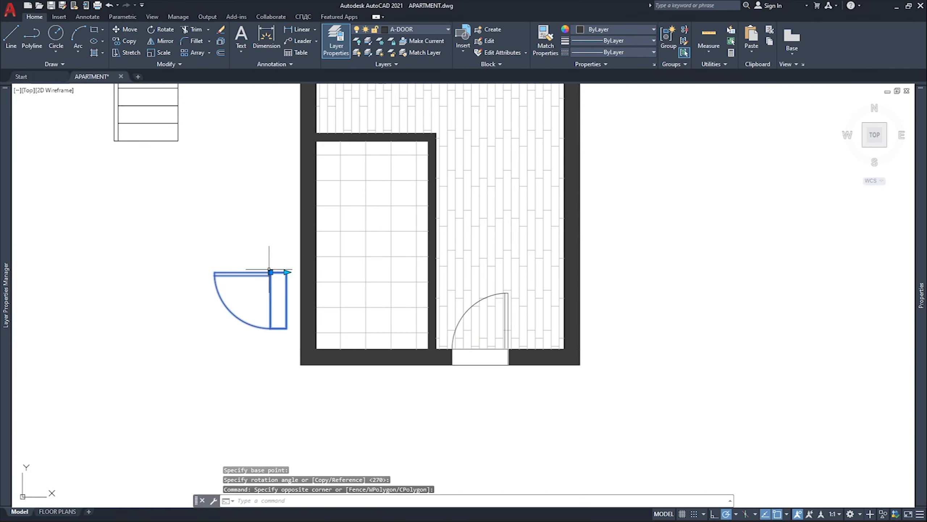
Place the rotated door at the bathroom's upper right inner corner and stretch its frame depth to the partition's thickness.
click(270, 272)
scroll(431, 144, up, 2)
click(426, 139)
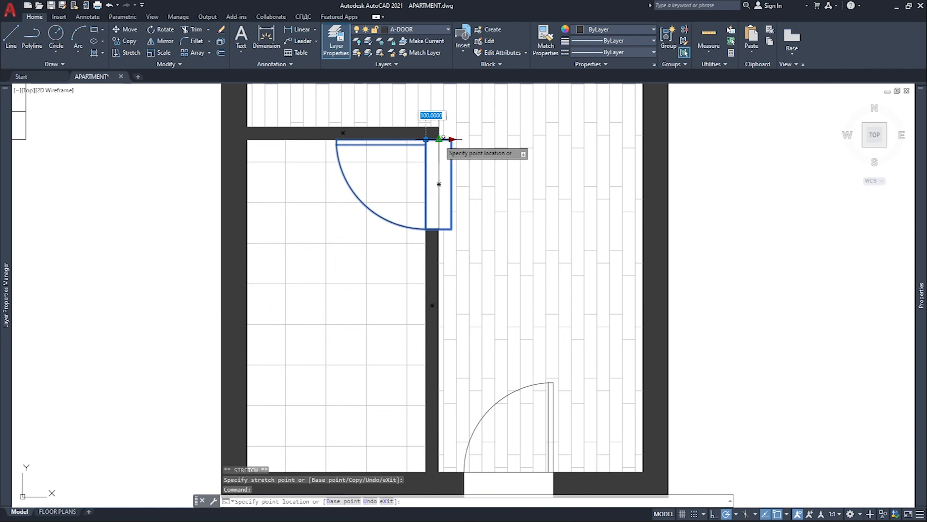
click(439, 139)
Shift the bathroom door 850 down along the vertical partition.
click(426, 139)
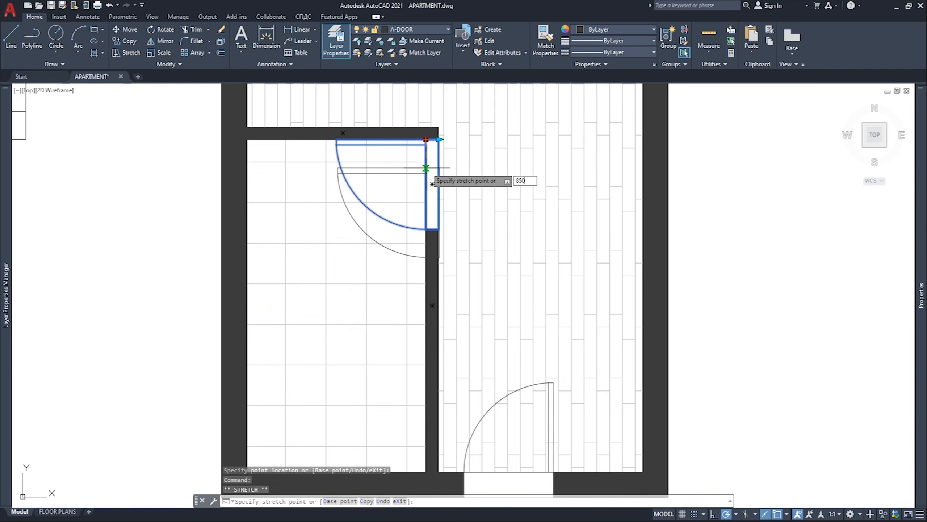
key(Return)
key(Escape)
Copy the STAIR block into the hallway's lower right inner corner.
scroll(473, 180, down, 4)
middle_drag(620, 153, 615, 207)
click(292, 238)
click(289, 217)
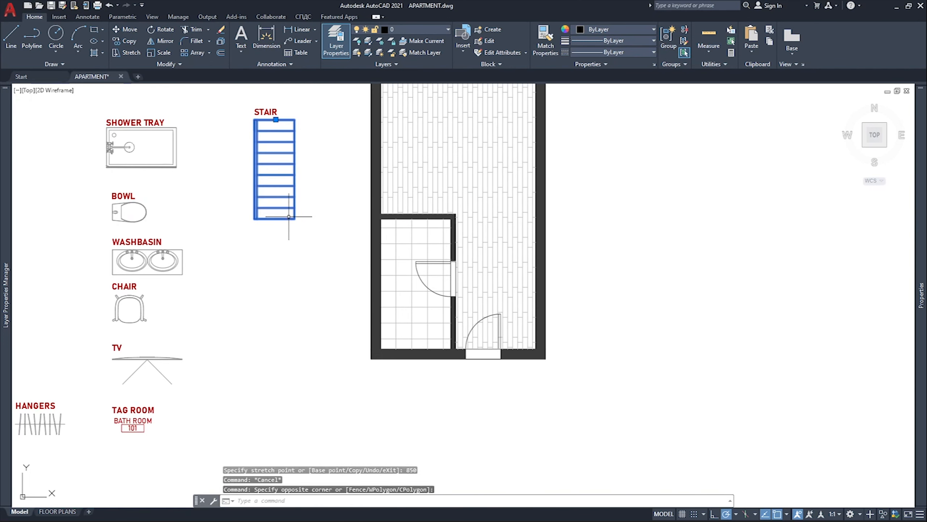
text(co)
key(Return)
click(295, 219)
scroll(536, 337, up, 4)
click(536, 366)
key(Escape)
Move the stair 1000 up along the right wall.
click(525, 310)
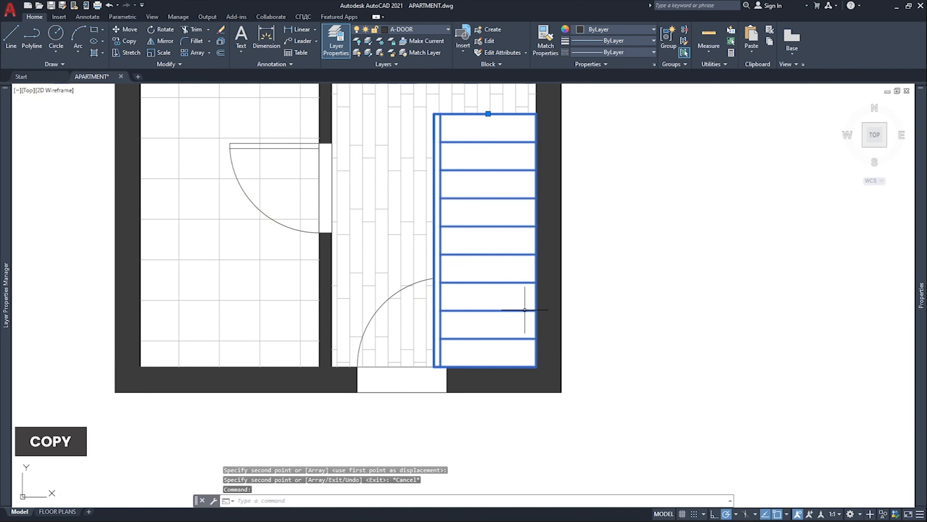
text(m)
key(Return)
click(536, 366)
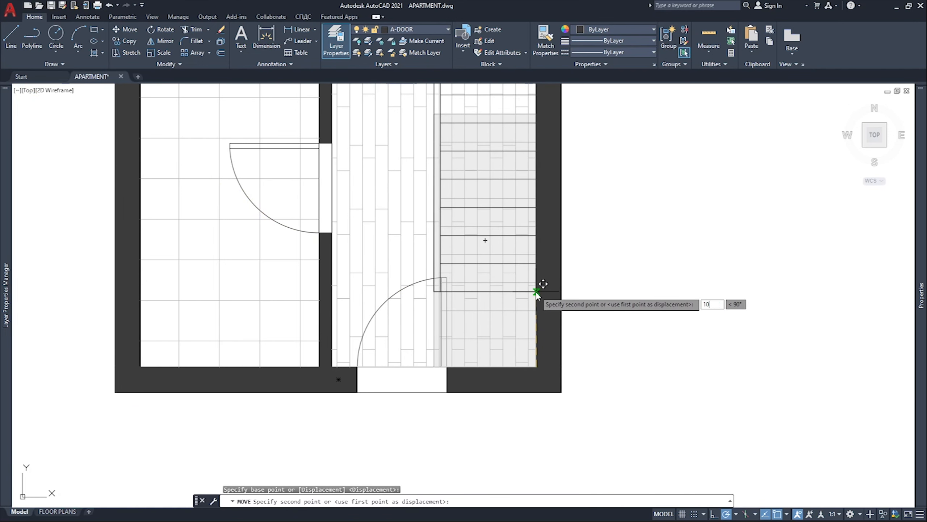
key(Return)
key(Escape)
Make ANNOTATE the current layer and dimension the apartment's overall length along its left side.
scroll(598, 205, down, 8)
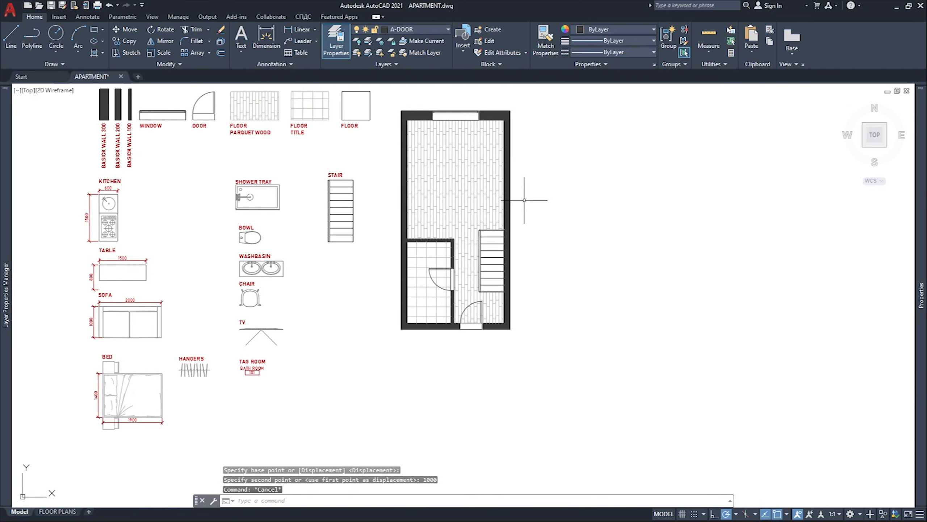
click(278, 33)
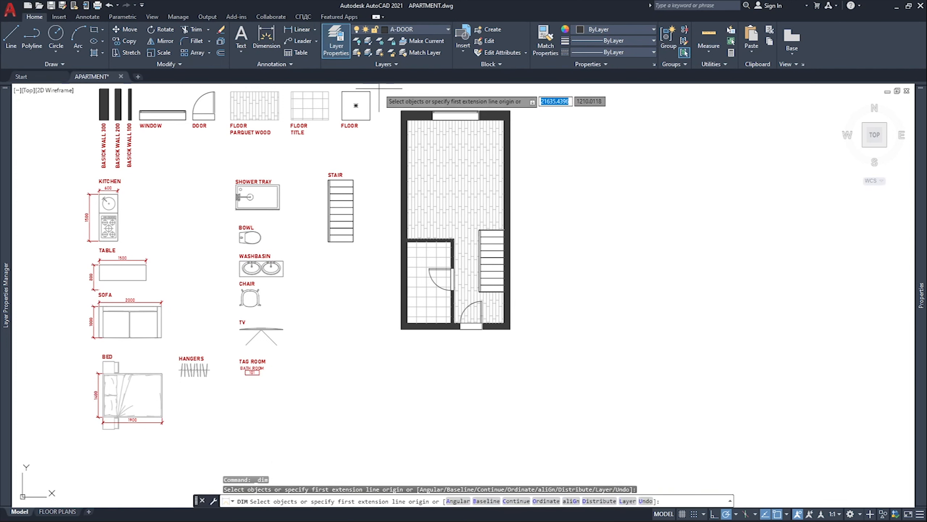
click(424, 29)
click(408, 111)
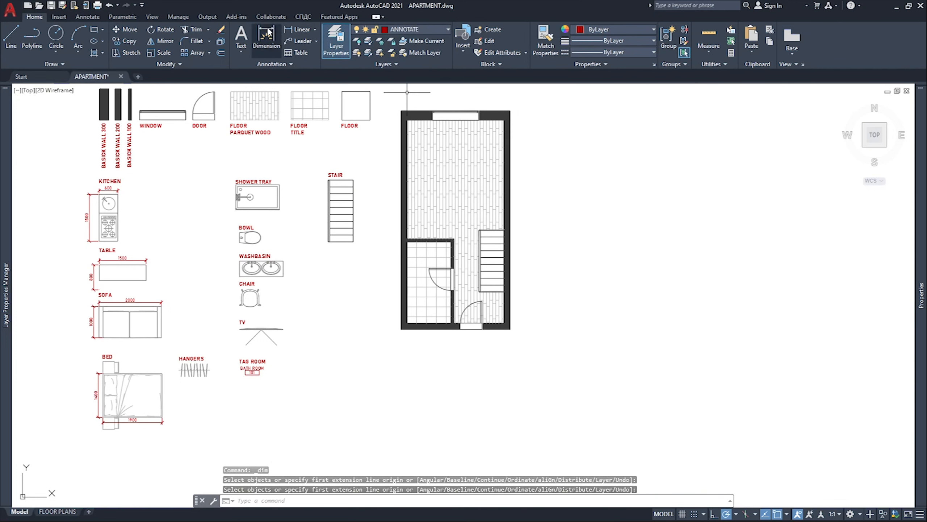
click(401, 112)
click(401, 329)
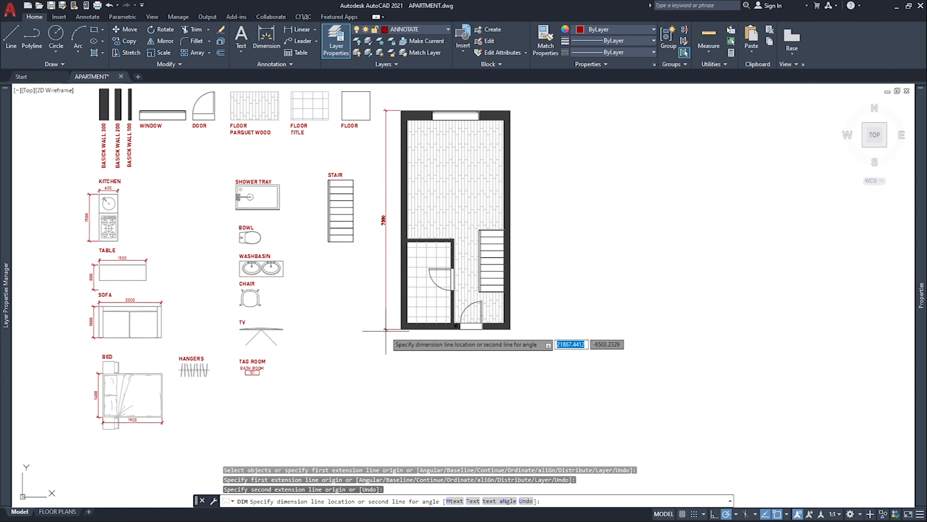
click(389, 334)
Dimension the apartment's overall width below the lower wall.
scroll(410, 339, up, 4)
click(401, 329)
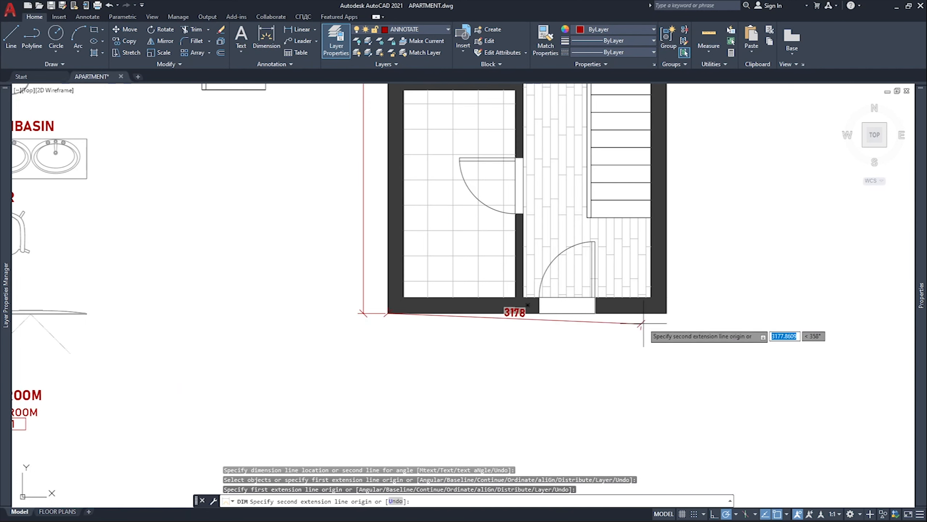
click(667, 313)
click(657, 351)
scroll(648, 302, down, 3)
scroll(621, 289, up, 2)
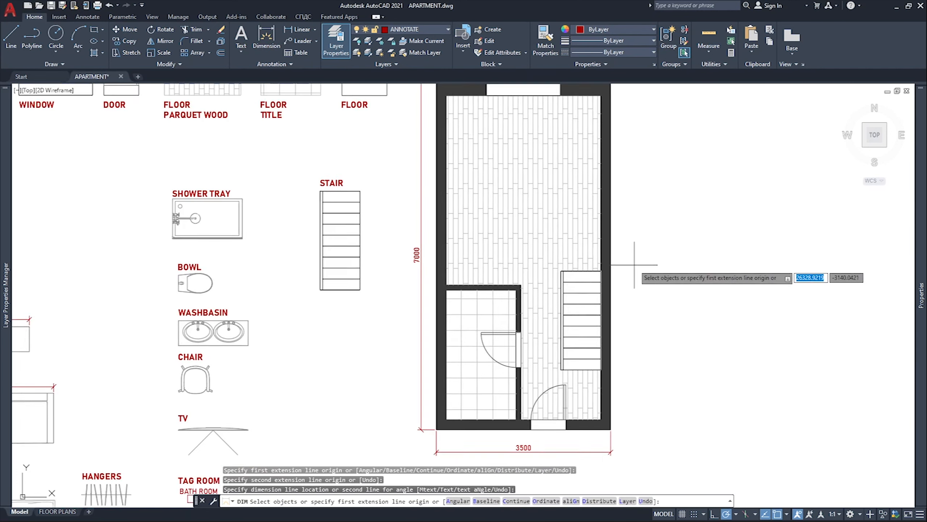
key(Return)
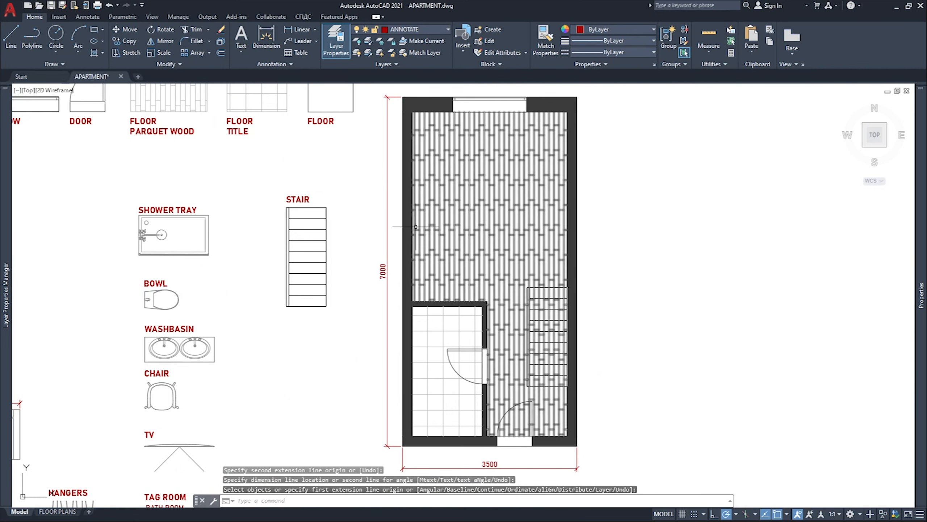
Make I-FURNITURE the current layer and copy the WASHBASIN block into the empty space below the plan.
scroll(372, 234, down, 2)
click(420, 30)
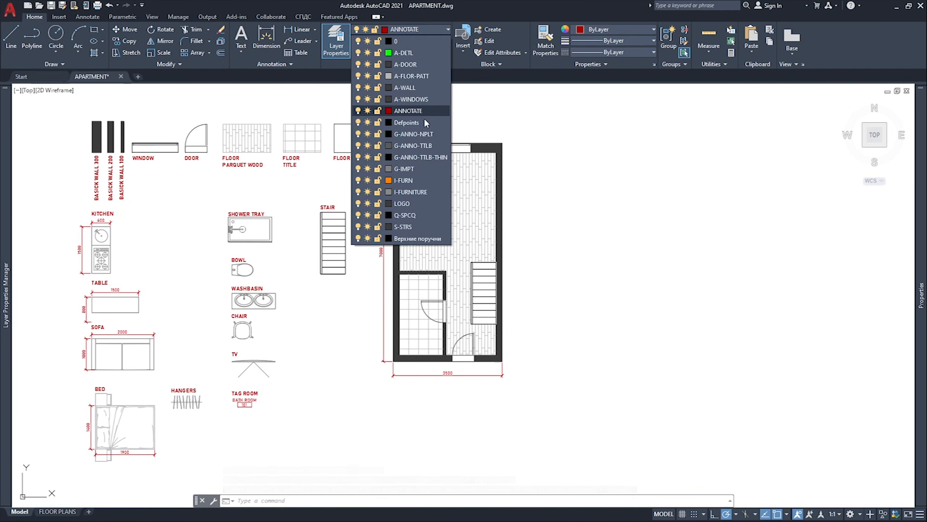
click(420, 192)
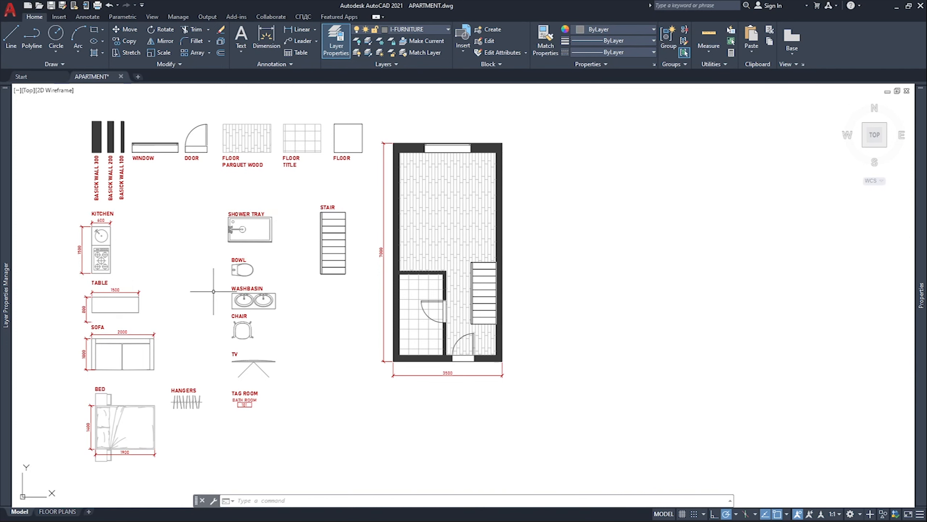
text(co)
click(248, 293)
scroll(372, 369, up, 6)
middle_drag(401, 375, 266, 307)
scroll(266, 307, down, 2)
click(346, 339)
key(Escape)
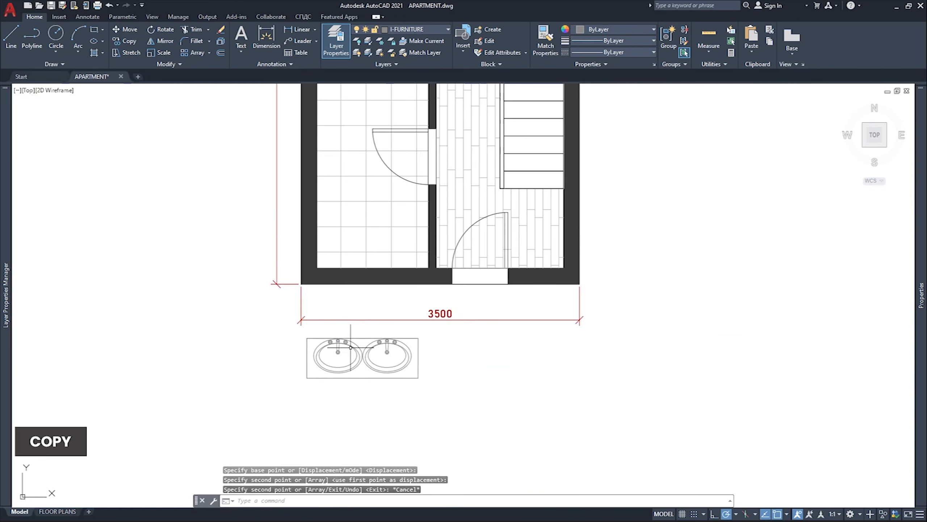
Rotate the copied washbasin 180° so its taps face the lower side.
click(348, 344)
text(ro)
click(347, 344)
click(278, 345)
Move the washbasin by its lower right corner into the bathroom's lower right inner corner.
click(399, 356)
click(378, 346)
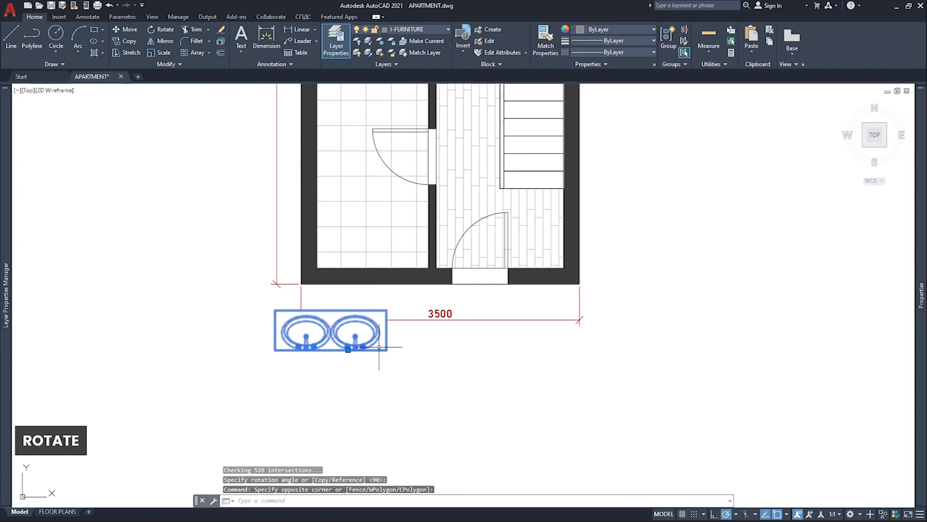
text(m)
click(387, 351)
click(428, 267)
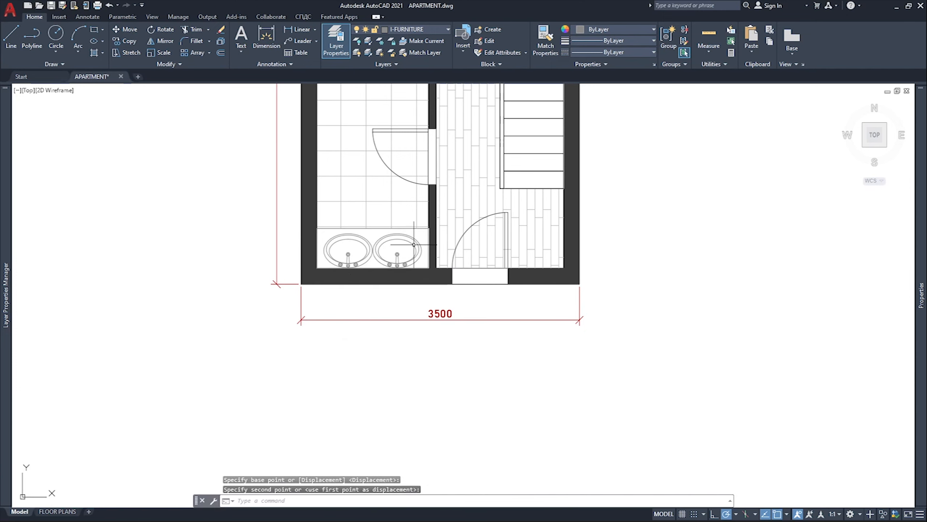
scroll(420, 234, up, 4)
Copy the SHOWER TRAY block by its upper right corner into the bathroom's upper right inner corner.
scroll(402, 263, down, 9)
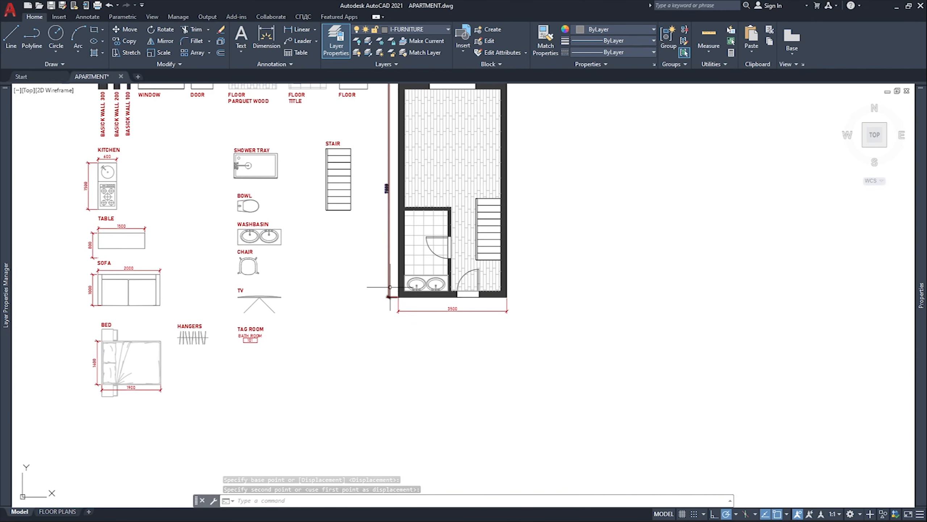
scroll(283, 169, up, 2)
click(303, 202)
scroll(228, 164, up, 2)
click(174, 139)
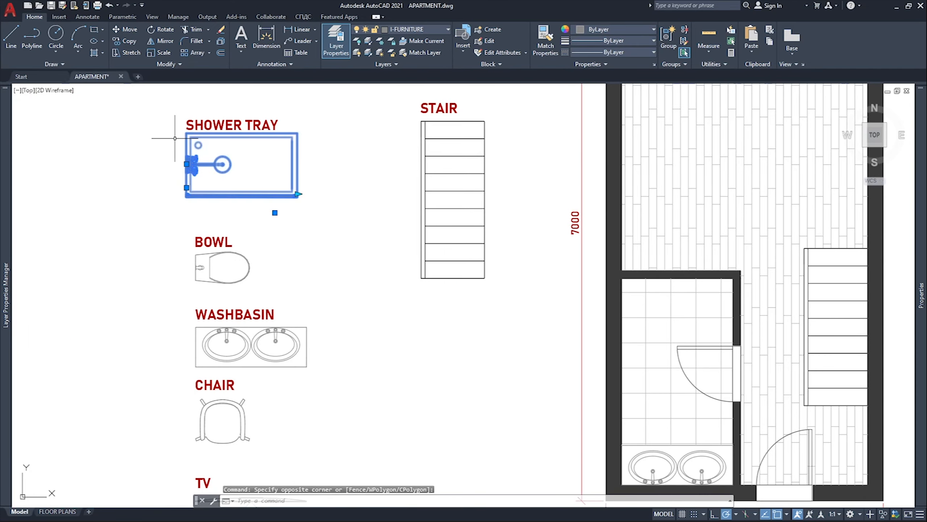
text(co)
click(298, 133)
scroll(505, 255, up, 5)
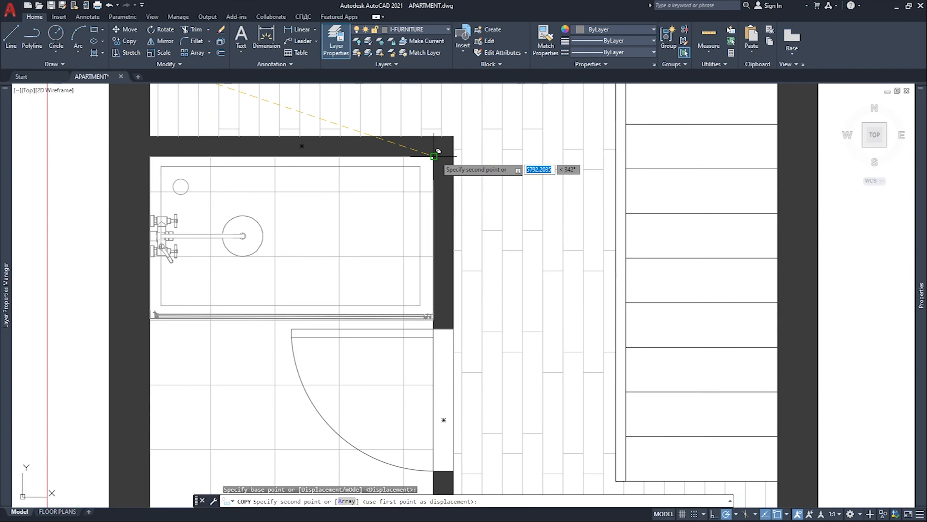
key(Escape)
Copy the BOWL block to the bathroom's left wall between the shower tray and the washbasin.
scroll(420, 258, down, 6)
middle_drag(226, 231, 319, 221)
click(266, 215)
click(200, 219)
scroll(189, 215, up, 4)
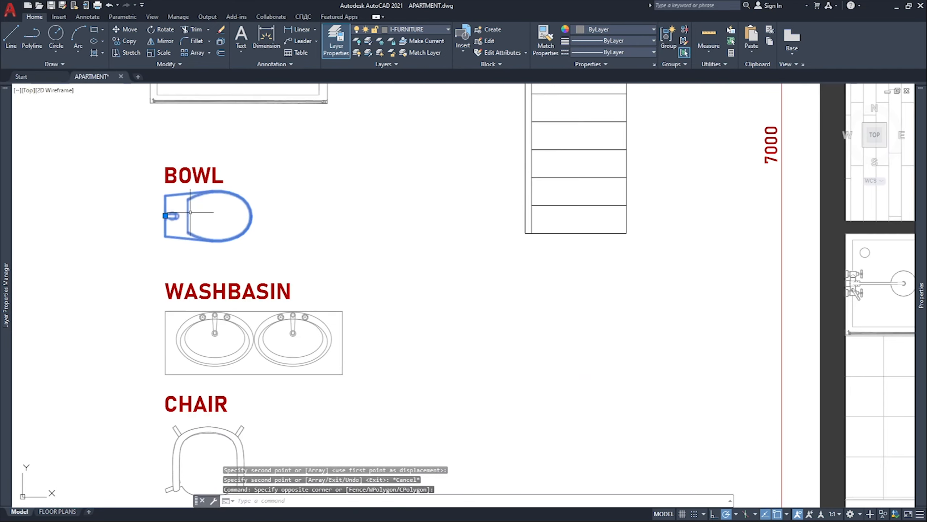
text(co)
click(166, 216)
scroll(524, 279, down, 2)
middle_drag(524, 278, 237, 158)
scroll(458, 212, up, 4)
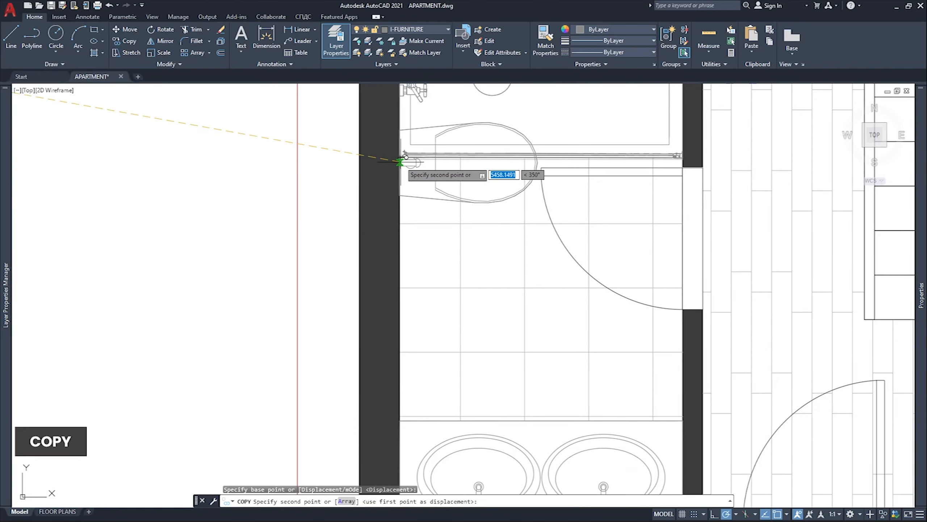
key(Escape)
Copy the KITCHEN block into the empty space left of the apartment outline.
scroll(400, 275, down, 6)
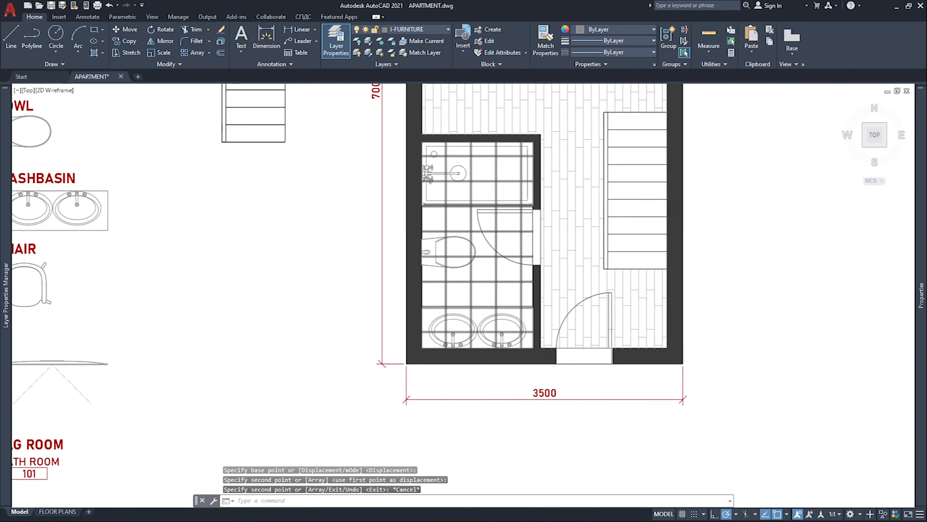
scroll(159, 229, up, 4)
key(space)
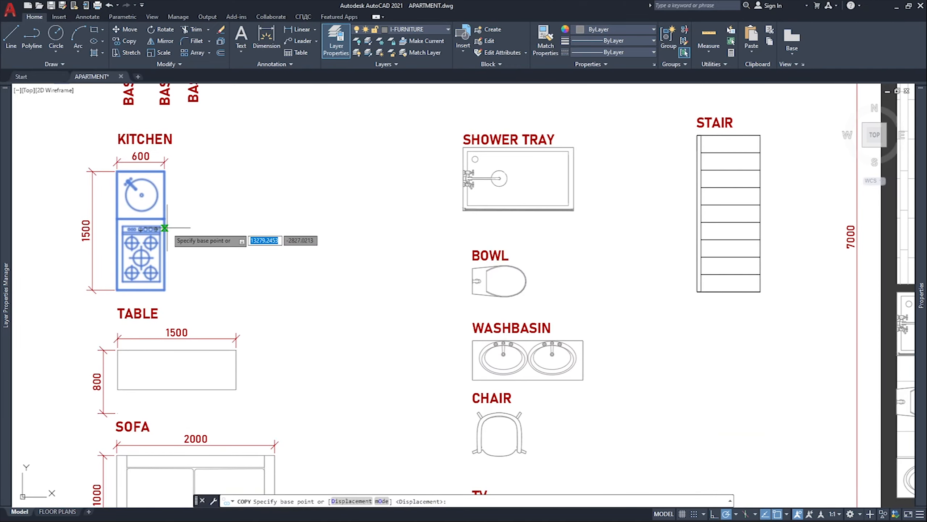
click(166, 229)
middle_drag(584, 279, 212, 222)
click(404, 329)
key(Escape)
Rotate the copied kitchen unit 90° counterclockwise so the sink lies left of the hob.
click(414, 334)
click(391, 307)
text(ro)
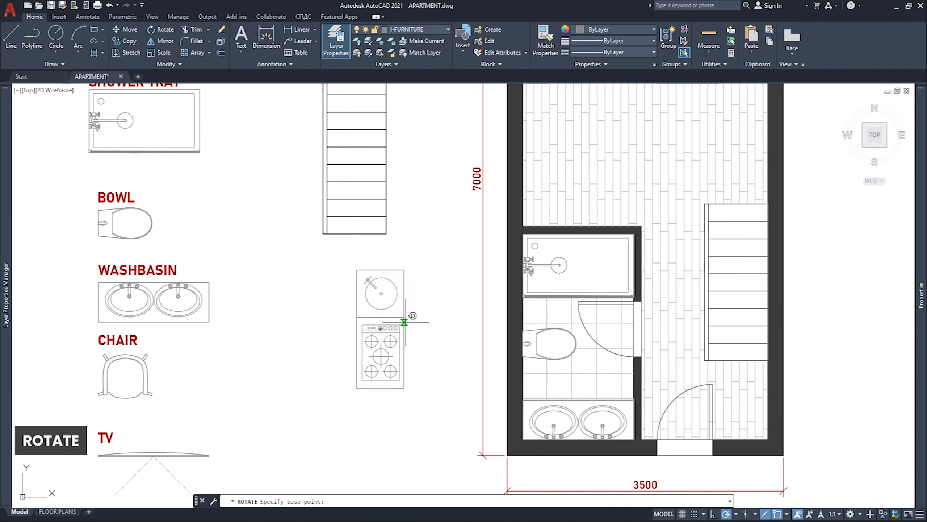
click(404, 317)
click(406, 238)
Move the kitchen unit into the corner between the left wall and the bathroom's upper partition.
click(413, 305)
click(385, 334)
text(m)
click(360, 362)
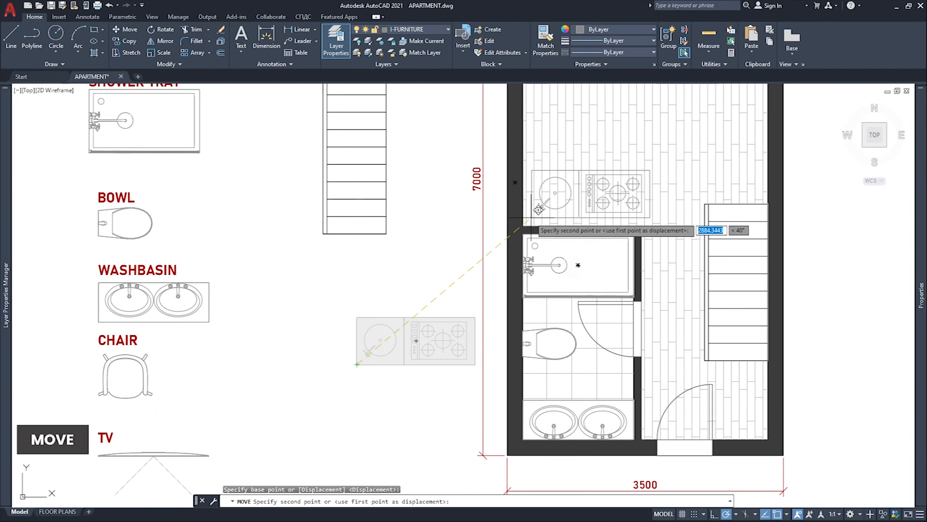
scroll(527, 223, up, 3)
click(511, 236)
Copy the TABLE block against the left wall, directly above the kitchen unit.
scroll(492, 244, down, 4)
middle_drag(204, 289, 296, 264)
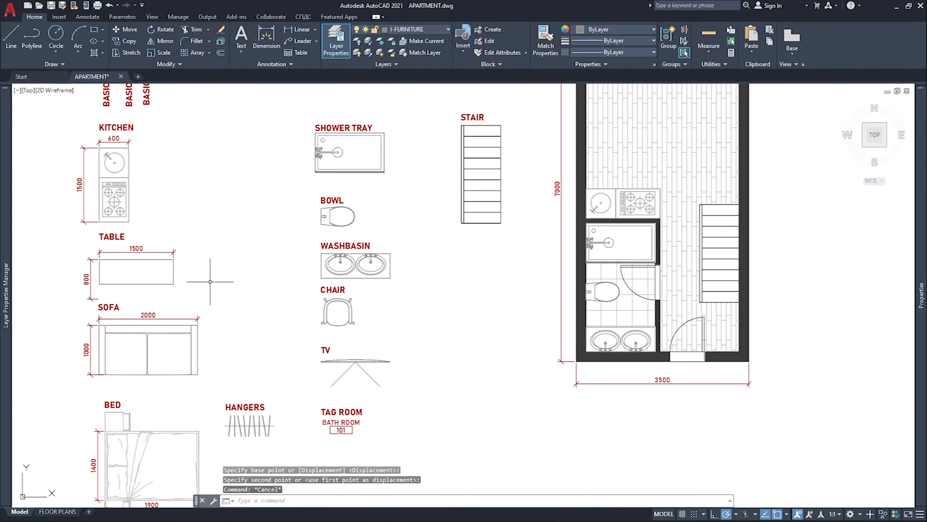
click(197, 283)
click(178, 277)
click(173, 276)
click(155, 288)
text(co)
scroll(640, 175, up, 8)
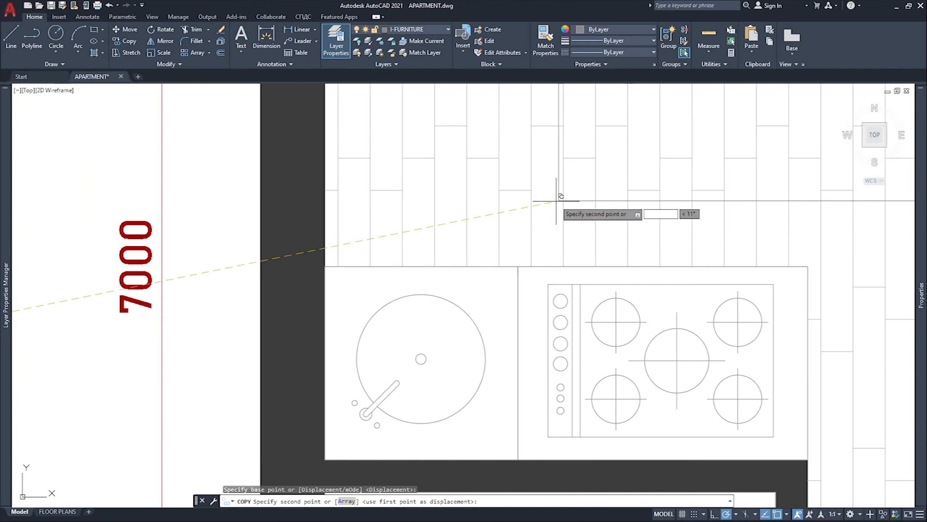
click(342, 260)
scroll(332, 262, down, 4)
key(Escape)
Move the table up along the left wall by its own depth, leaving a gap to the kitchen unit.
click(404, 199)
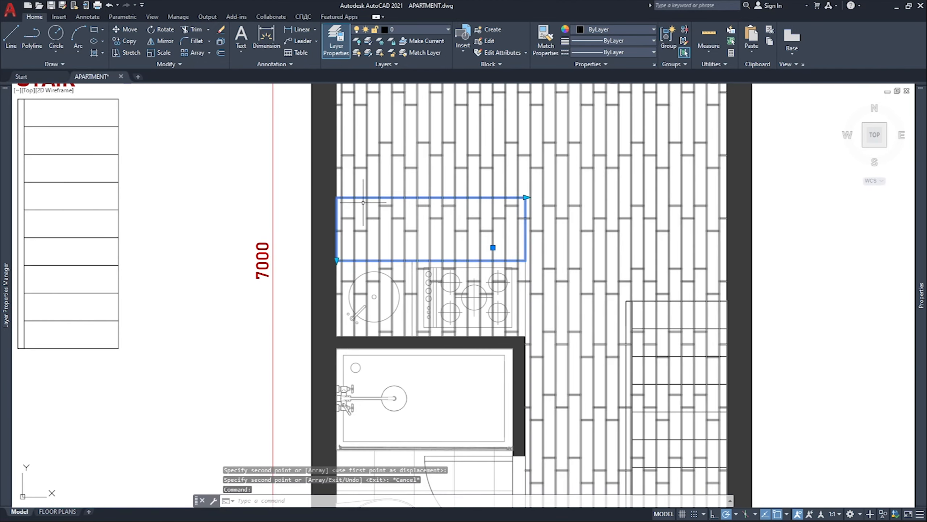
text(m)
click(336, 261)
click(336, 199)
Copy the CHAIR block to the upper right corner of the table.
scroll(336, 199, down, 2)
middle_drag(251, 244, 507, 249)
scroll(271, 262, down, 4)
scroll(248, 333, up, 4)
click(271, 329)
click(257, 314)
text(co)
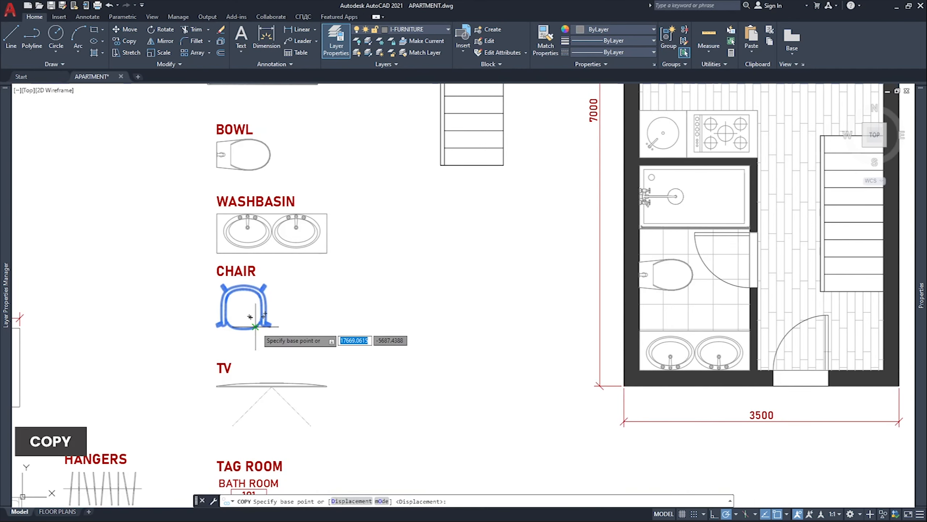
scroll(268, 329, up, 4)
click(206, 269)
scroll(247, 269, down, 6)
middle_drag(548, 106, 467, 167)
scroll(482, 159, up, 5)
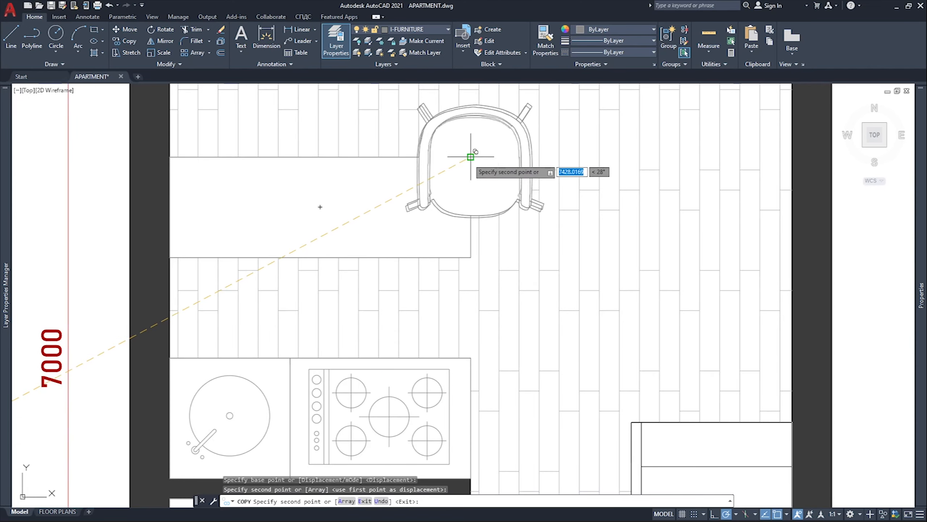
click(475, 160)
key(Escape)
Shift the chair left along the table so its side sits just inside the table's right edge.
text(m)
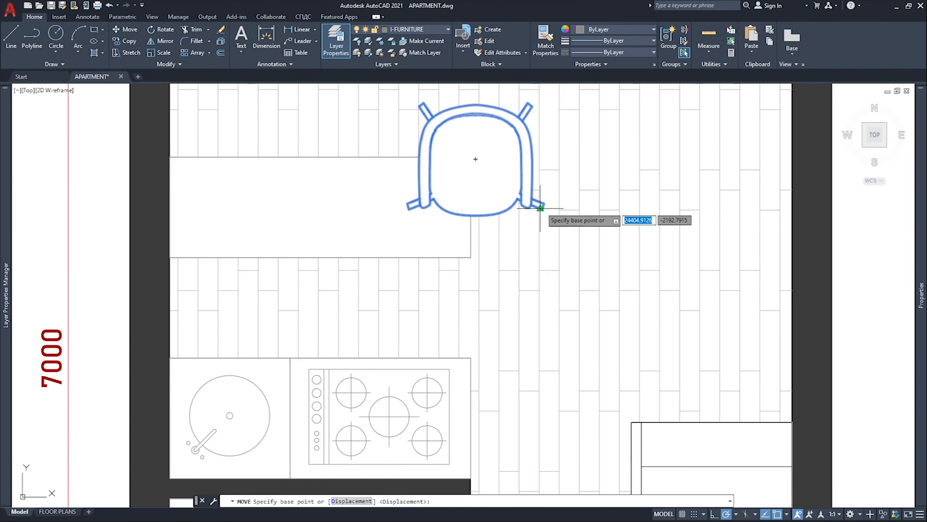
click(531, 184)
click(454, 184)
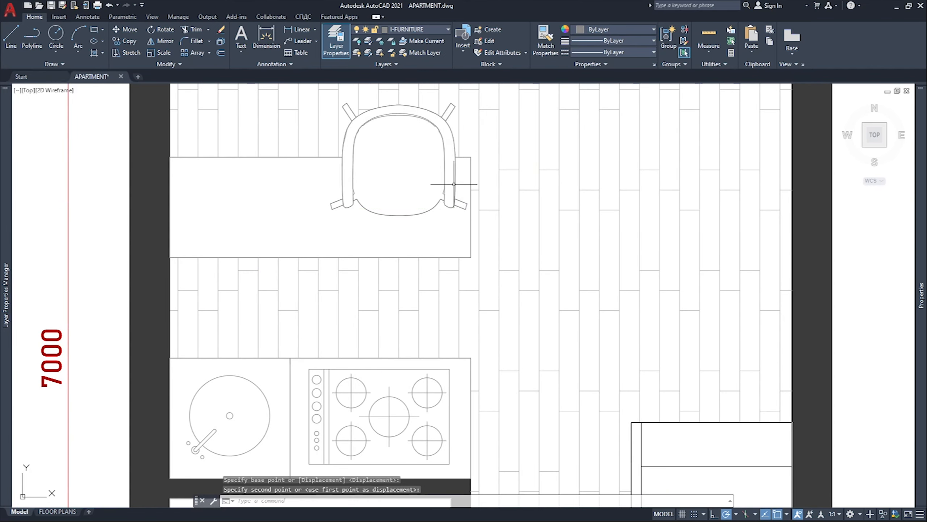
Copy the chair horizontally to the left end of the table, making a second seat.
click(448, 143)
text(co)
click(458, 207)
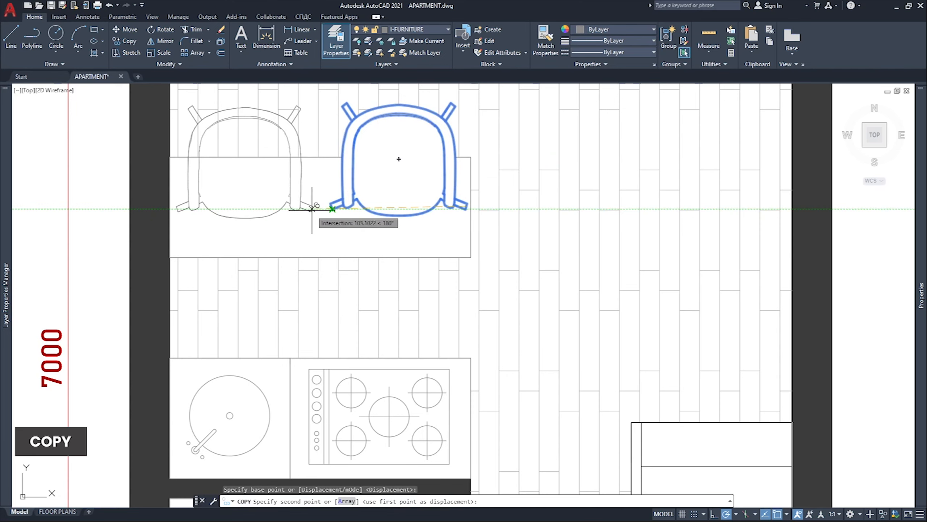
click(303, 207)
key(Escape)
Bring the table to the front of the draw order so it covers the lower parts of both chairs.
click(325, 157)
click(190, 64)
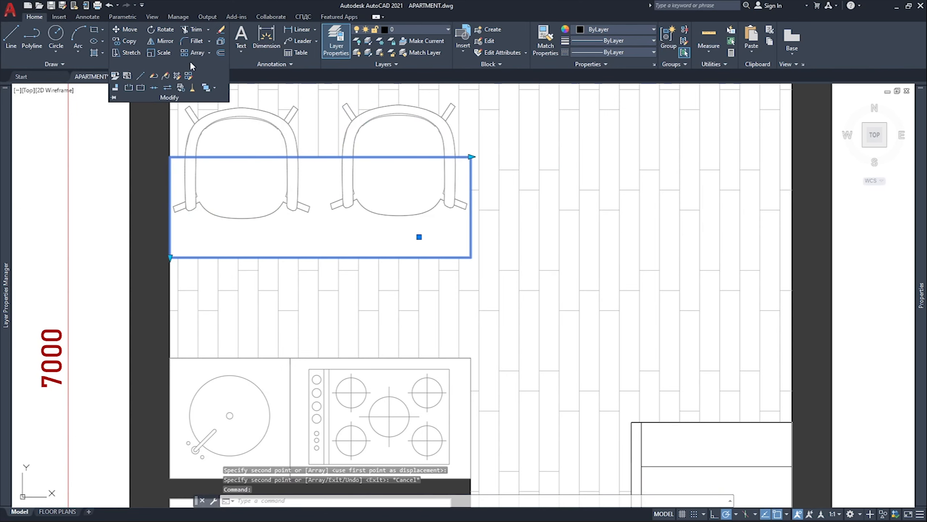
key(Escape)
Copy the TV block from the block library to the empty space right of the floor plan.
scroll(542, 227, down, 4)
mouse_move(616, 173)
middle_down()
mouse_move(577, 272)
mouse_move(565, 232)
middle_up()
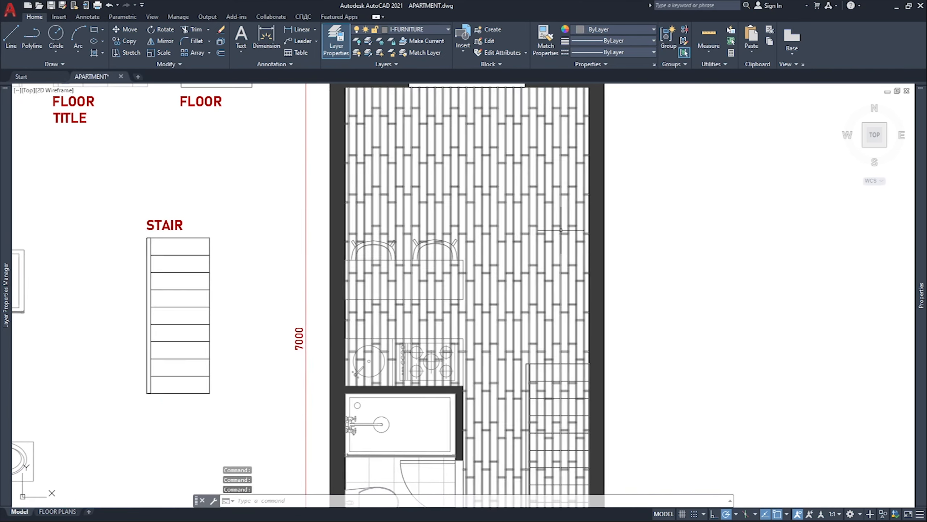
scroll(561, 228, down, 2)
middle_drag(657, 217, 636, 185)
middle_drag(272, 311, 405, 210)
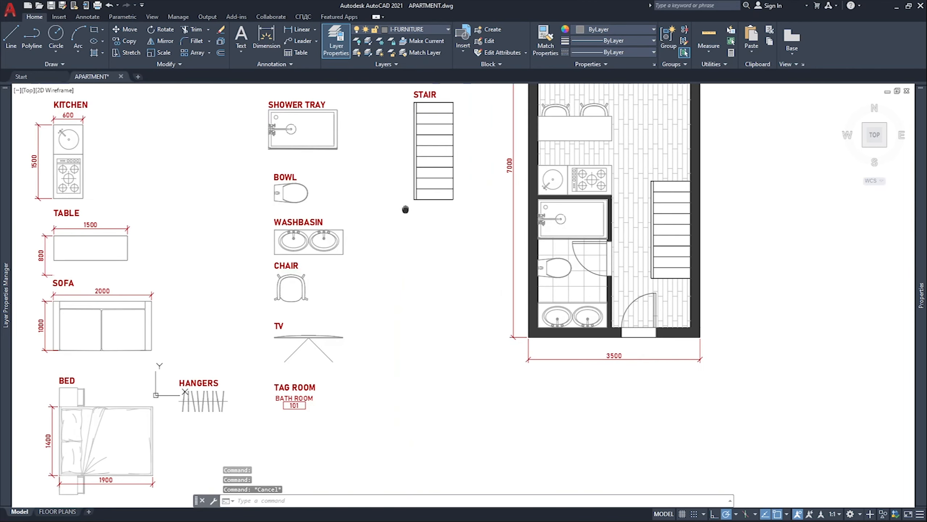
click(311, 336)
middle_drag(508, 204, 428, 304)
click(667, 165)
key(Escape)
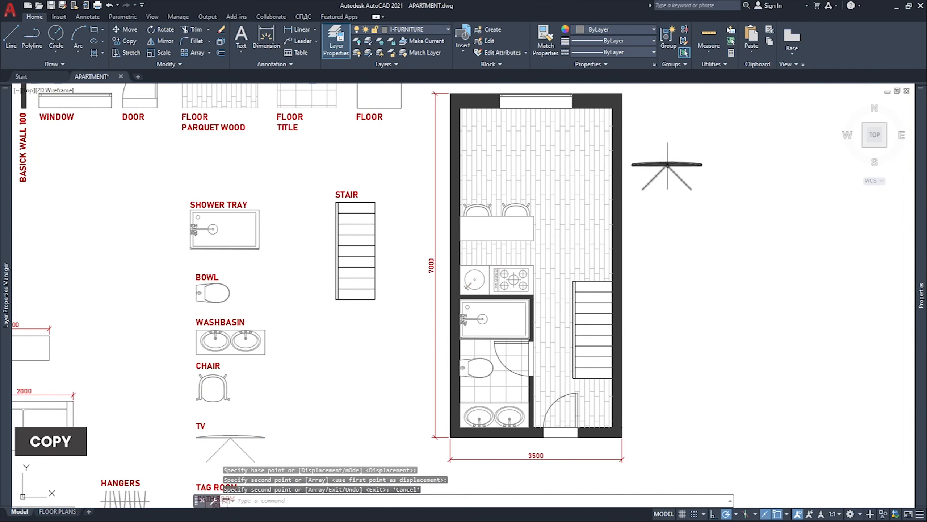
Rotate the TV copy by 90 degrees and place it against the left wall above the table.
text(ro)
key(Return)
click(668, 163)
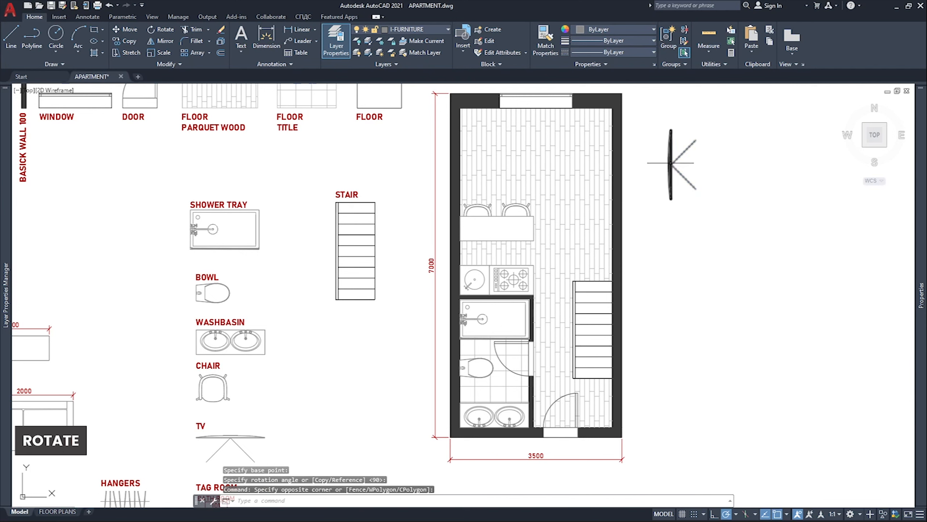
key(Escape)
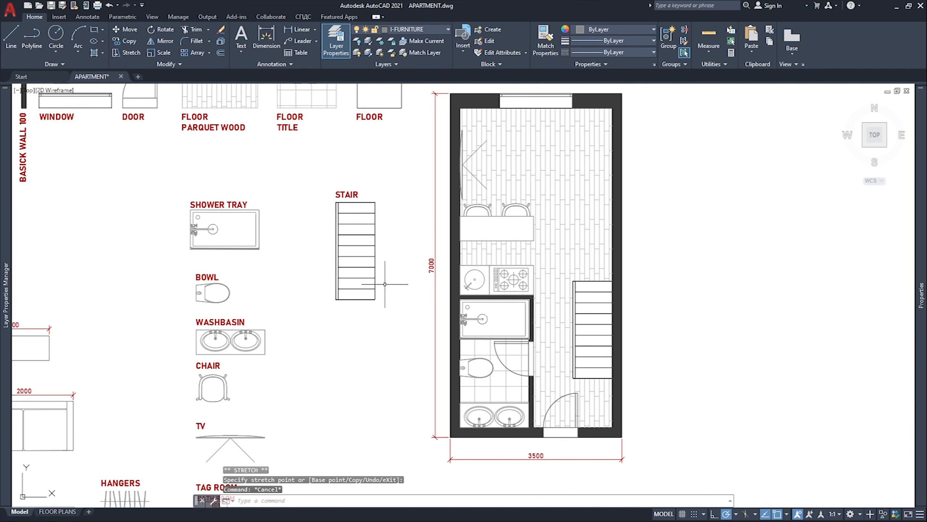
Copy the SOFA block from the block library to the empty space right of the floor plan.
middle_drag(299, 357, 382, 268)
click(100, 333)
text(co)
key(Return)
click(106, 330)
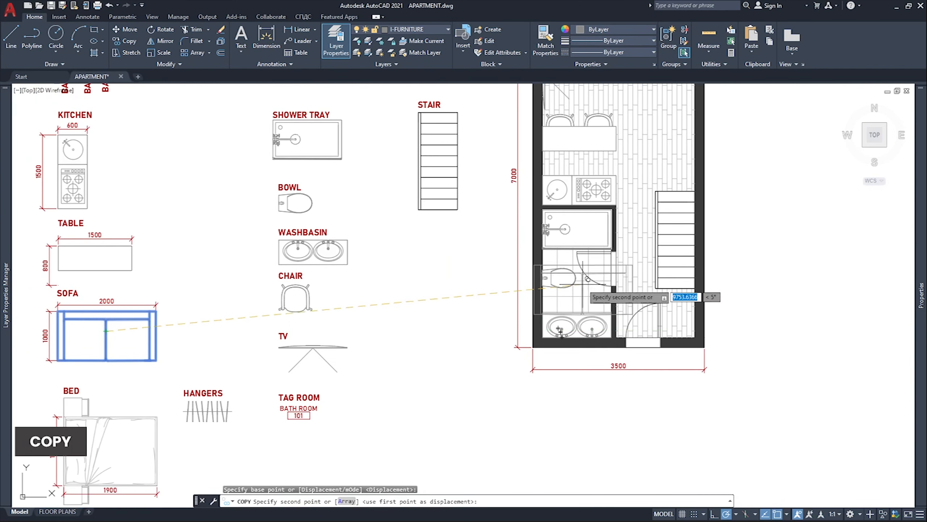
middle_drag(717, 147, 456, 262)
click(515, 192)
key(Escape)
Rotate the sofa copy a quarter turn clockwise so its backrest faces right.
click(543, 248)
click(515, 187)
text(ro)
click(528, 180)
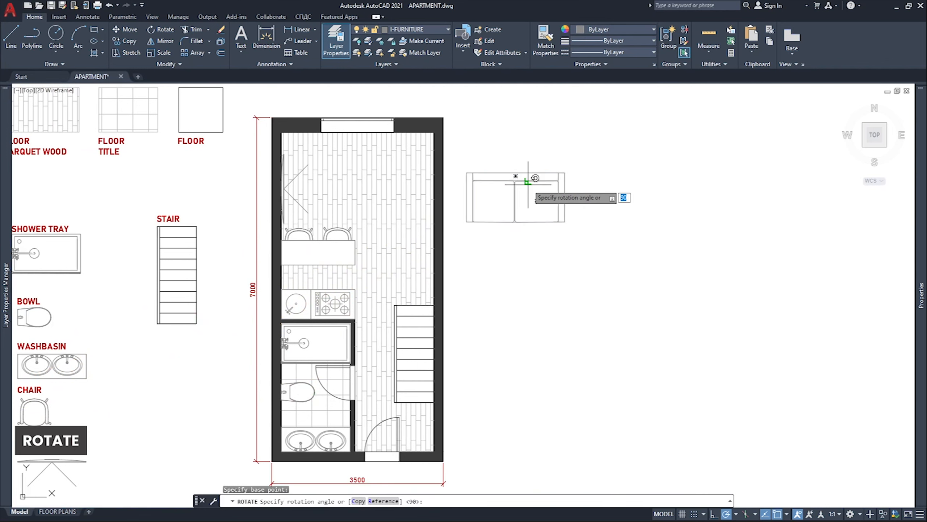
click(528, 239)
Move the rotated sofa by its lower right corner onto the inner face of the right wall, opposite the TV.
click(548, 243)
click(524, 199)
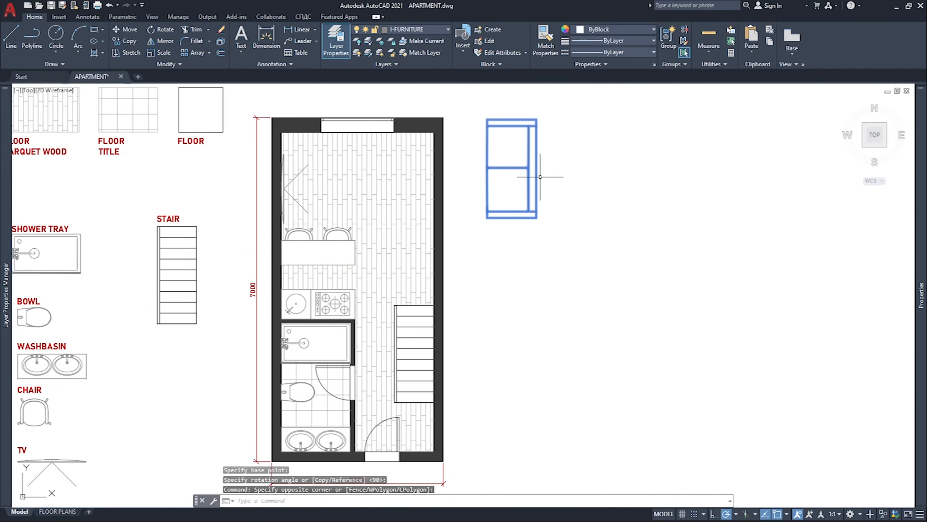
text(m)
key(Return)
click(537, 218)
click(435, 226)
Shift the sofa down along the right wall so it clears the top wall with a small gap.
scroll(412, 145, up, 4)
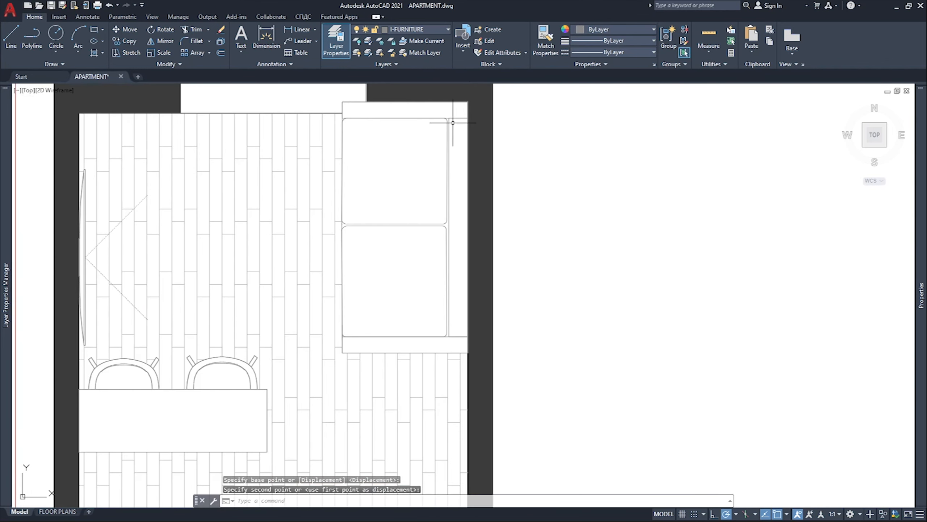
click(453, 123)
click(447, 126)
text(m)
key(Escape)
click(449, 121)
text(m)
click(468, 102)
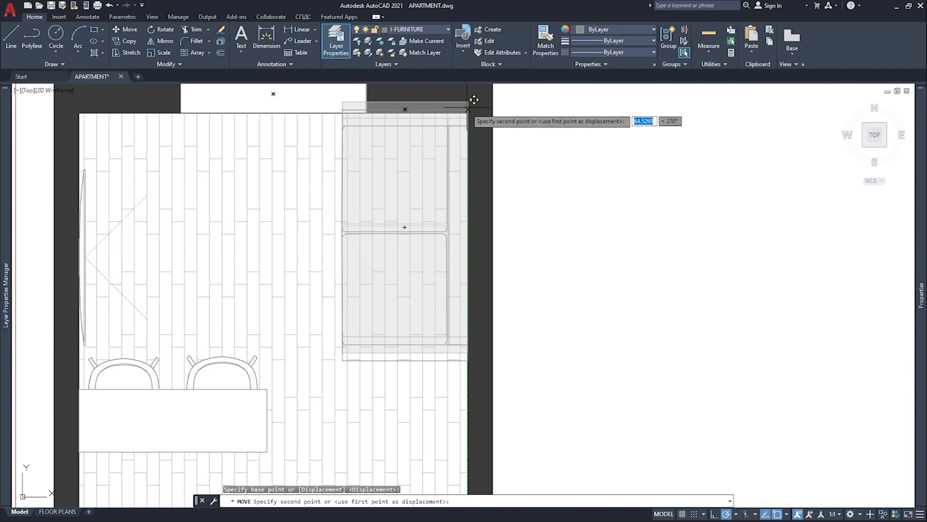
click(474, 110)
Make ANNOTATE the current layer.
scroll(511, 190, down, 5)
middle_drag(542, 216, 512, 171)
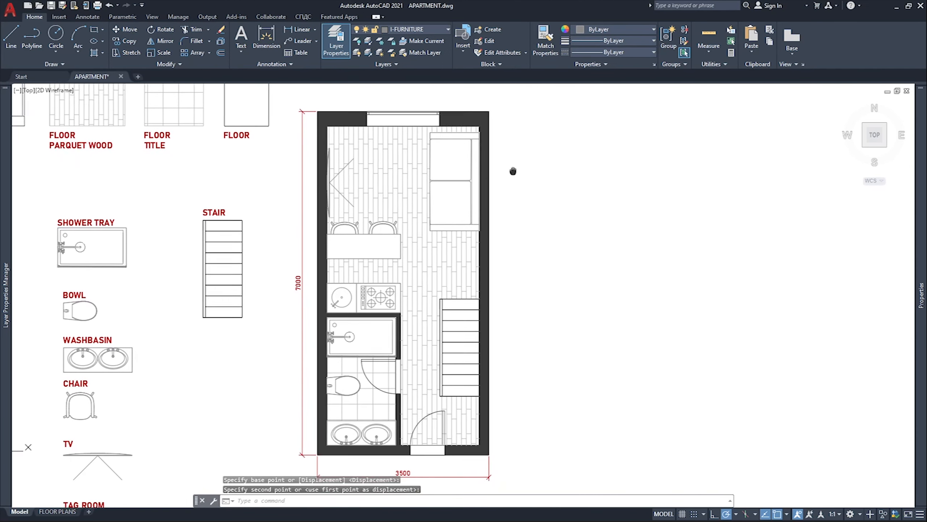
middle_drag(497, 265, 552, 232)
click(438, 29)
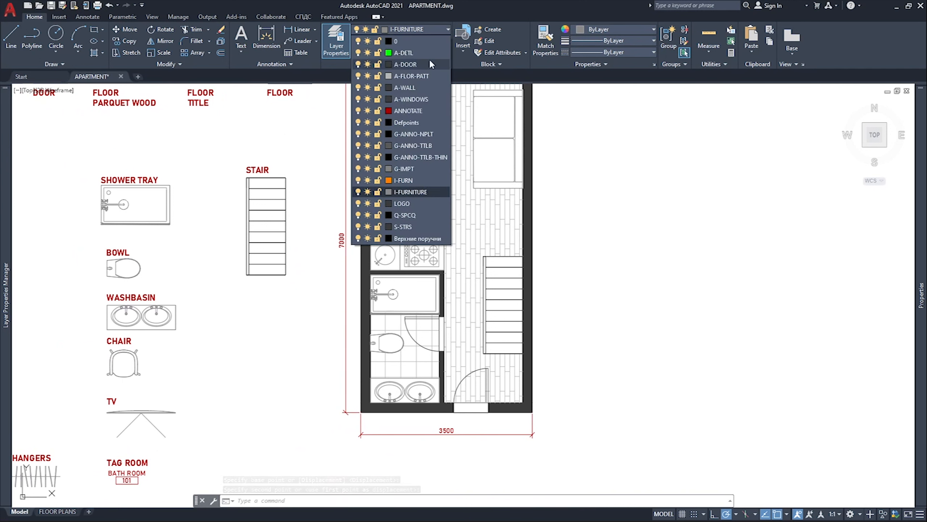
click(408, 111)
Copy the TAG ROOM heading below the 3500 dimension, near the plan's lower left corner.
middle_drag(164, 435, 226, 340)
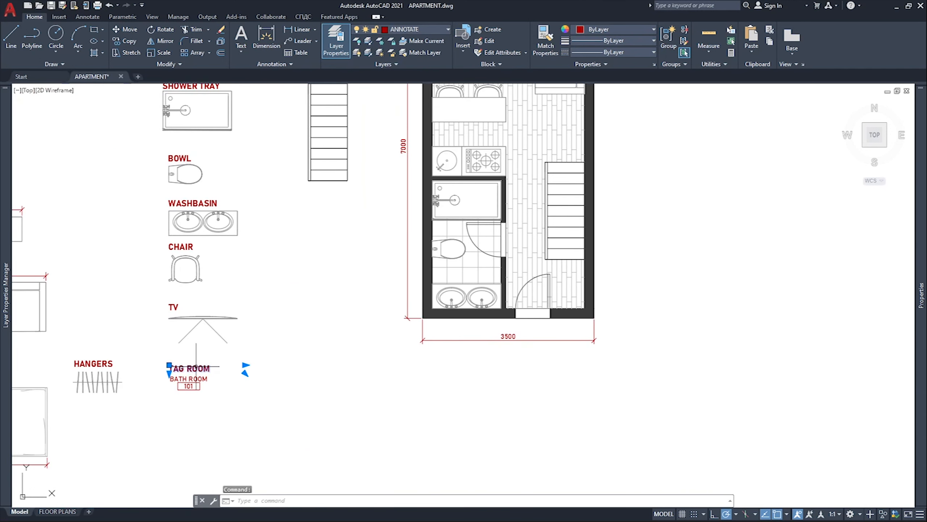
text(co)
key(Return)
click(169, 365)
click(424, 360)
key(Escape)
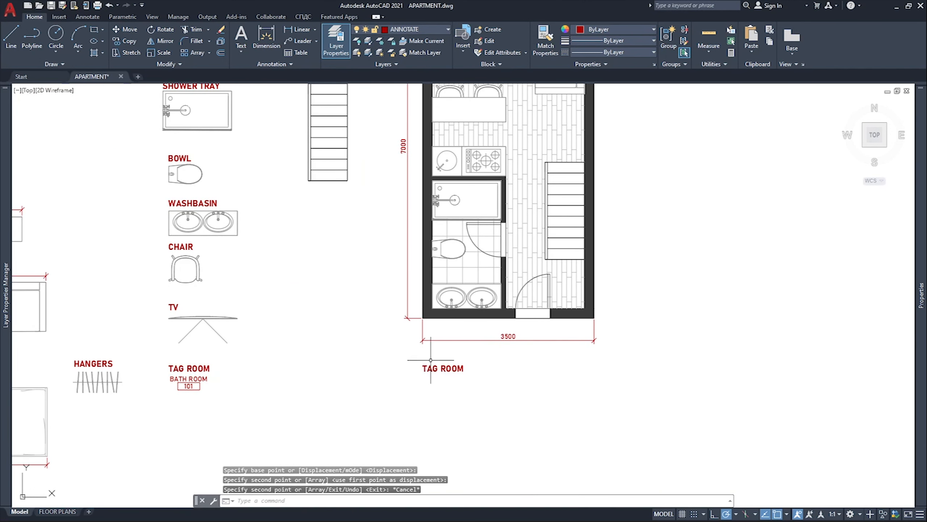
Move the copied heading straight up, closer to the 3500 dimension and aligned with the plan's left edge.
click(442, 368)
scroll(442, 368, up, 3)
scroll(443, 368, down, 1)
middle_drag(508, 370, 403, 354)
key(m)
key(Return)
click(287, 364)
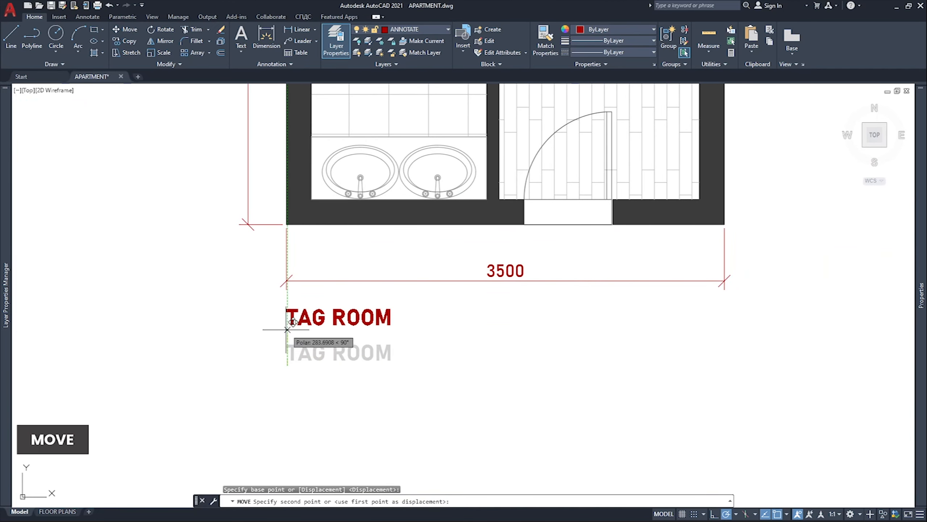
click(288, 320)
Replace the copied heading's text with "LEVEL 1" and "0.000" on a second line.
double_click(307, 320)
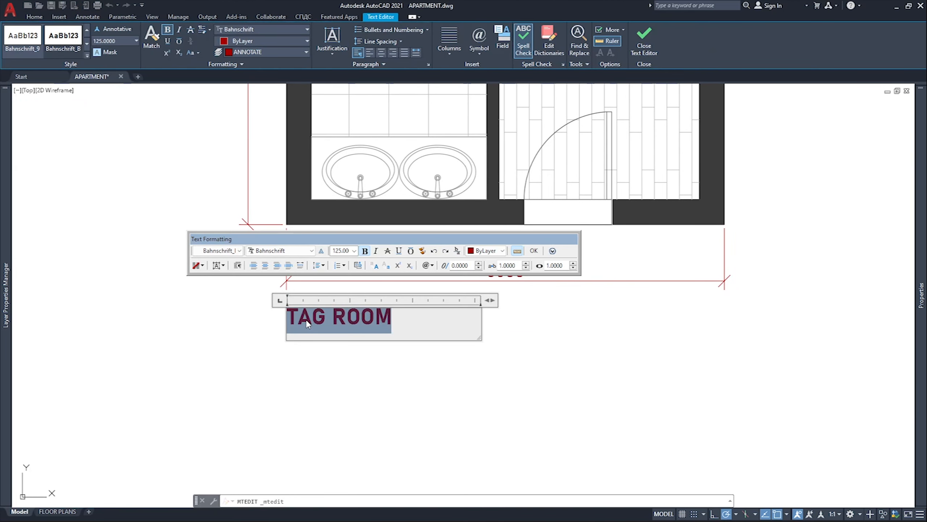
text(LEVEL 1)
key(Return)
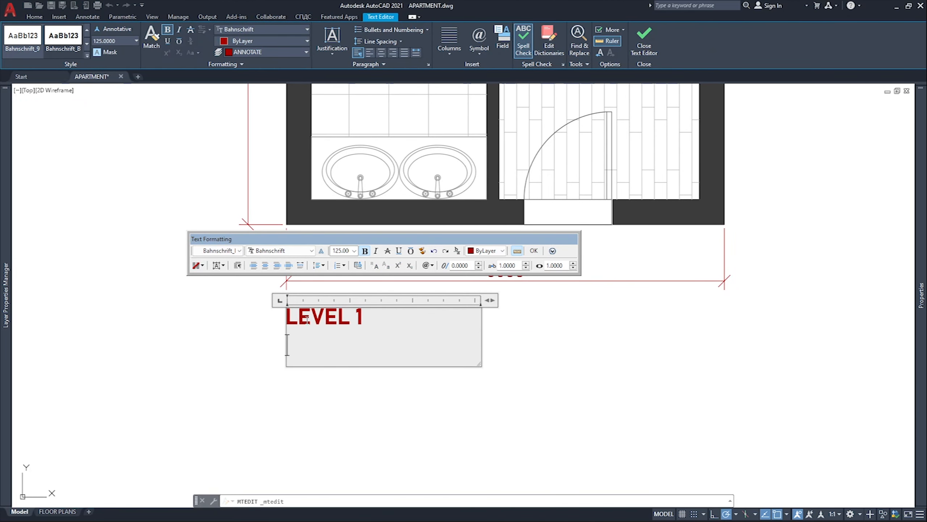
click(585, 404)
Copy the whole floor plan with its dimensions and title horizontally to the right of the original.
scroll(602, 387, down, 6)
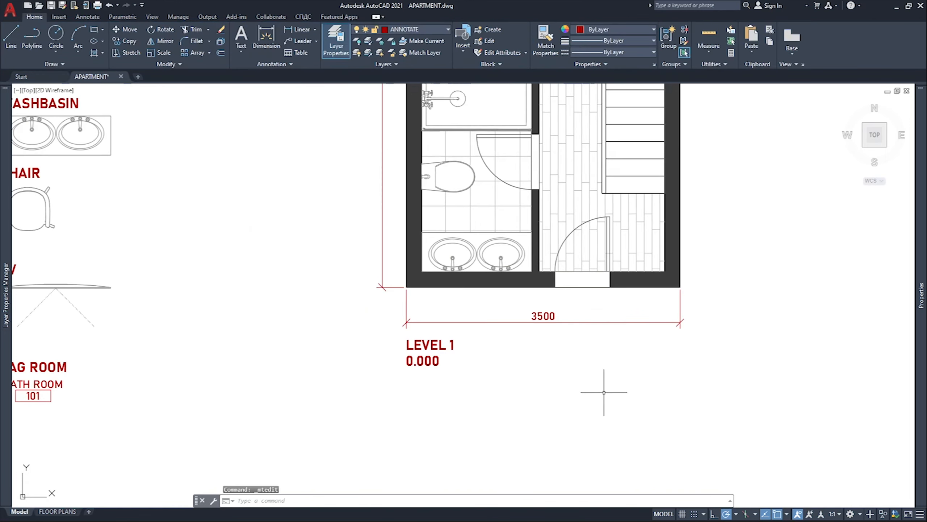
click(332, 164)
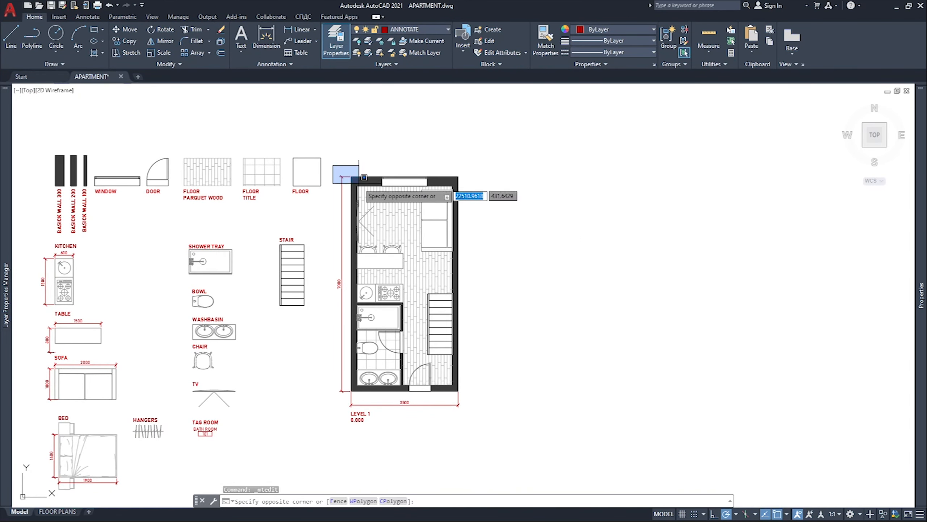
click(493, 429)
text(co)
key(space)
click(352, 176)
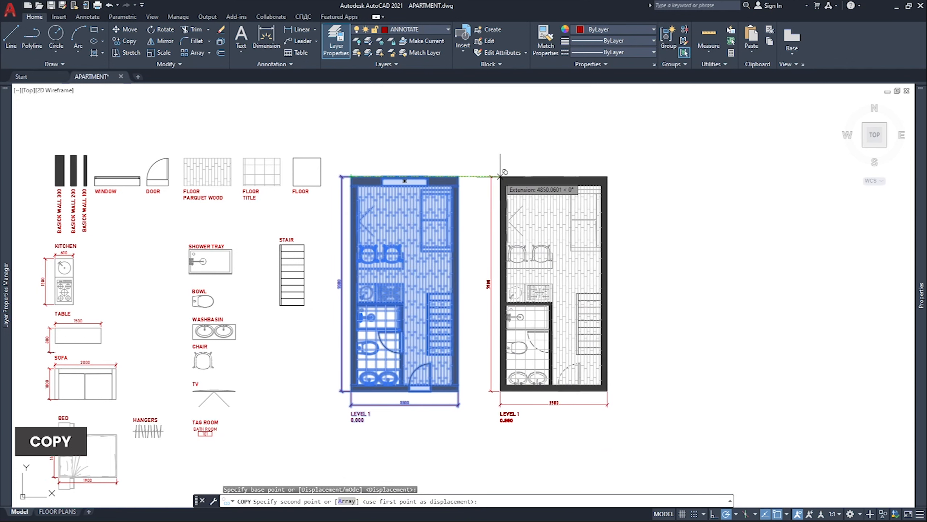
click(503, 176)
key(Escape)
Change the copied plan's title to "LEVEL 2" with the elevation "+2.200".
scroll(462, 395, up, 6)
double_click(463, 395)
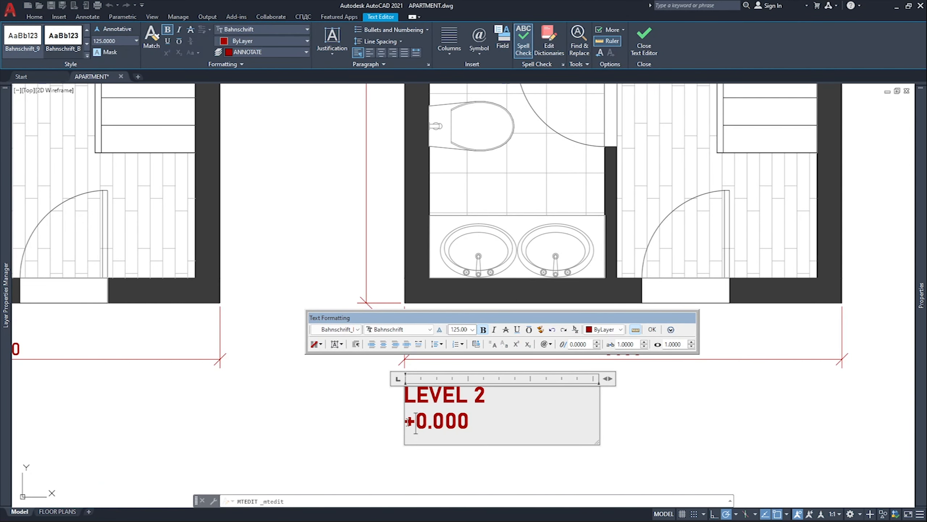
click(244, 378)
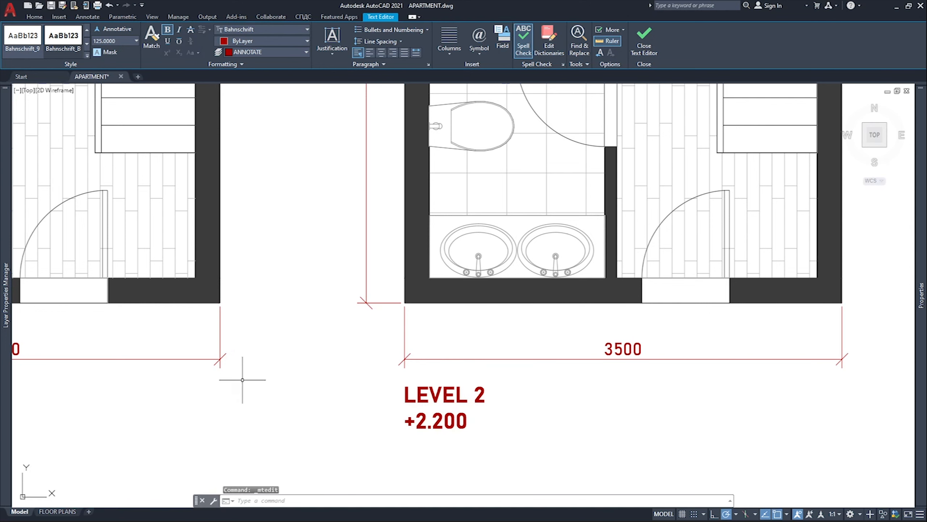
click(726, 248)
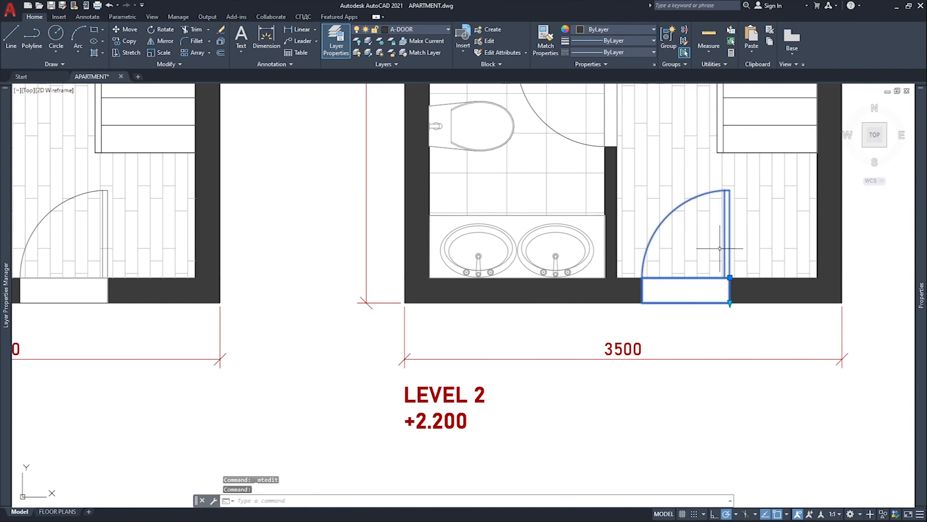
scroll(521, 316, down, 4)
scroll(613, 234, down, 4)
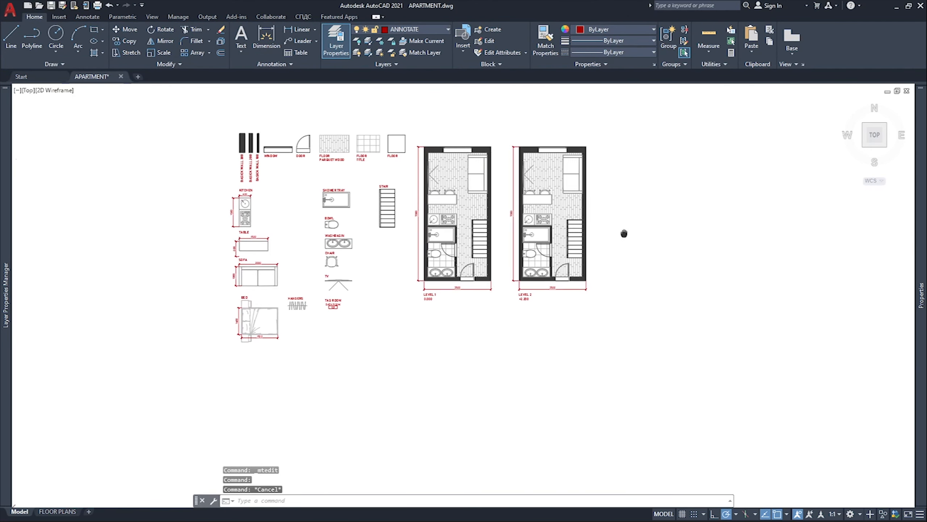
click(411, 123)
key(Escape)
Make A-FLOR-PATT the current layer and copy the plain FLOOR block to the lower left inner corner of the LEVEL 2 plan.
click(426, 31)
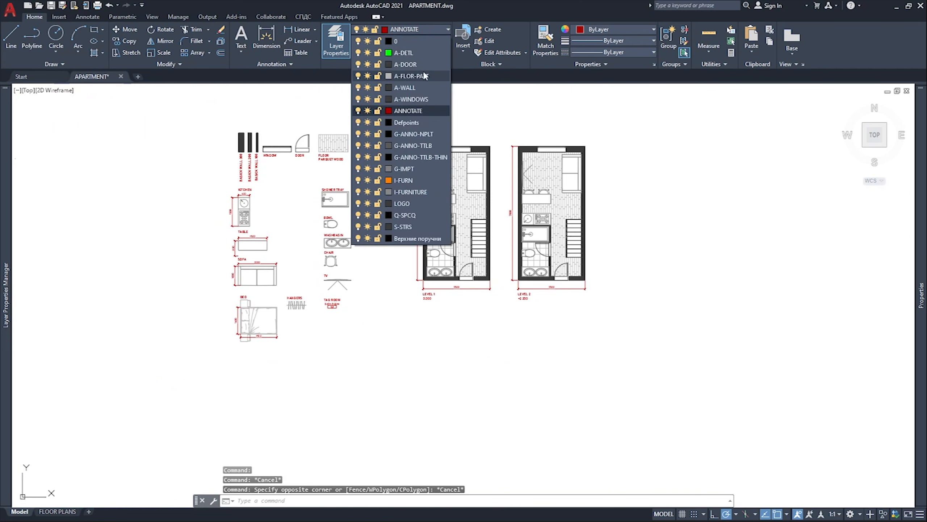
click(423, 79)
scroll(404, 132, up, 2)
click(407, 137)
click(387, 157)
text(co)
scroll(379, 167, up, 4)
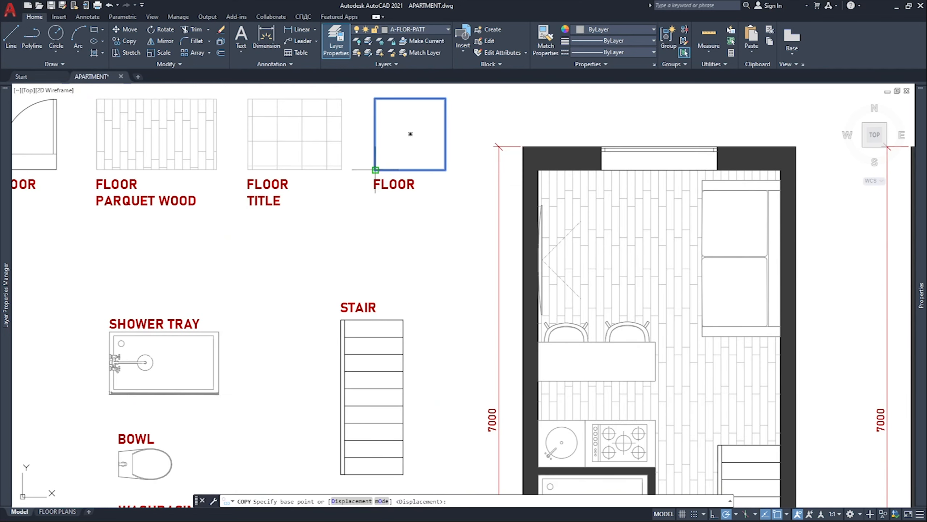
click(376, 168)
scroll(383, 168, down, 4)
scroll(507, 243, up, 4)
click(464, 286)
key(Escape)
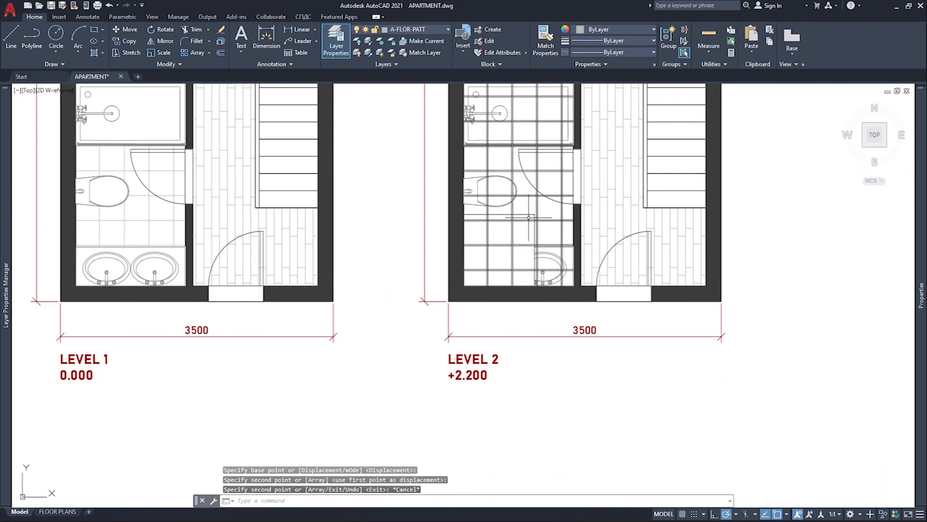
Stretch the new floor block up to the kitchen unit's lower edge and across to the right wall's inner face.
click(527, 214)
click(464, 215)
scroll(451, 181, up, 4)
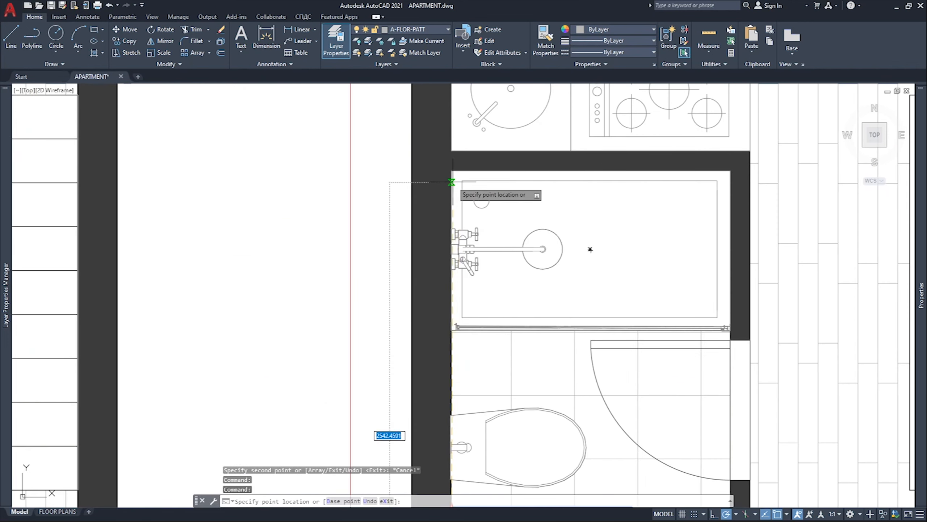
click(452, 148)
scroll(535, 244, down, 4)
click(538, 363)
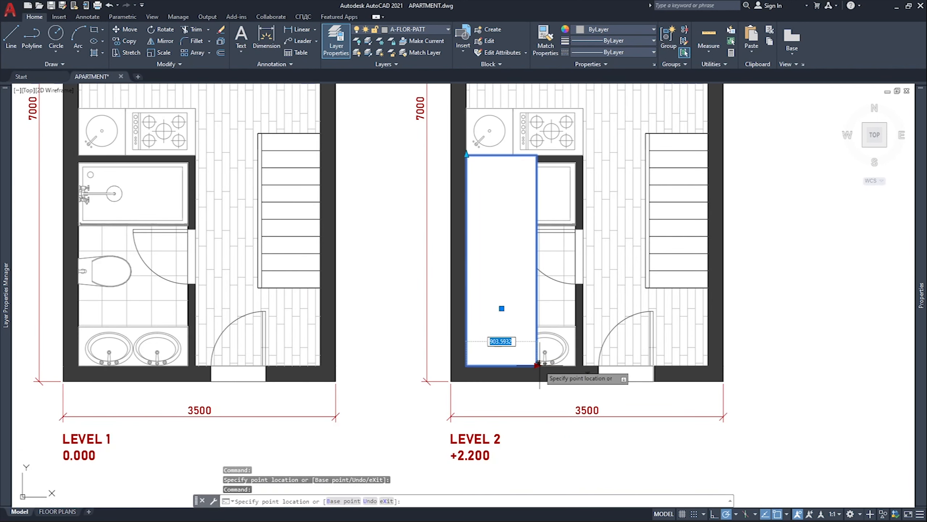
click(708, 364)
Erase the entrance door from the LEVEL 2 plan.
key(Escape)
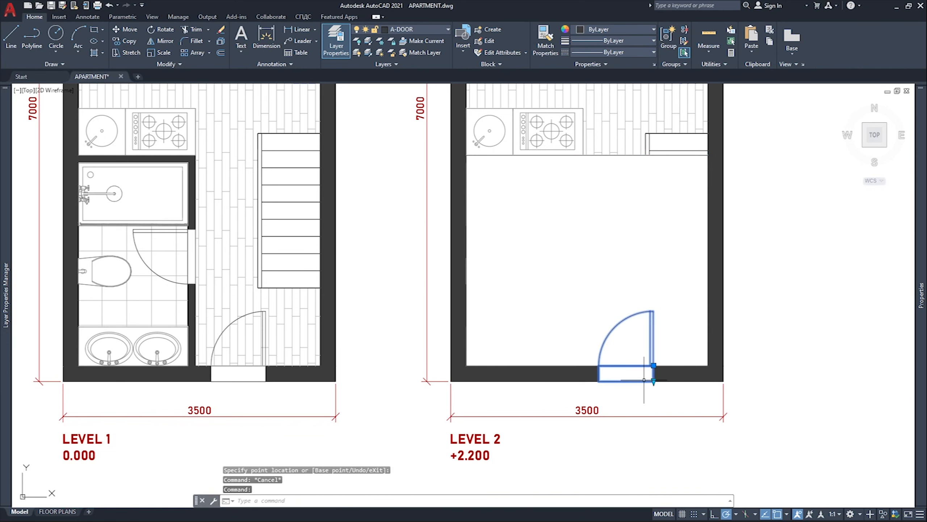
scroll(643, 380, down, 3)
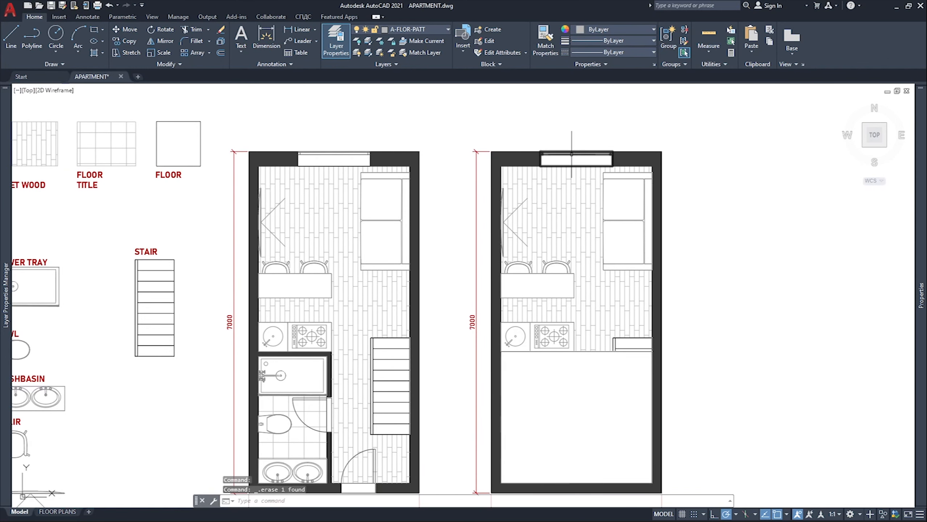
Erase the window from the LEVEL 2 plan and bring its stair in front of the new floor block.
middle_drag(693, 278, 682, 166)
scroll(655, 209, up, 5)
key(Escape)
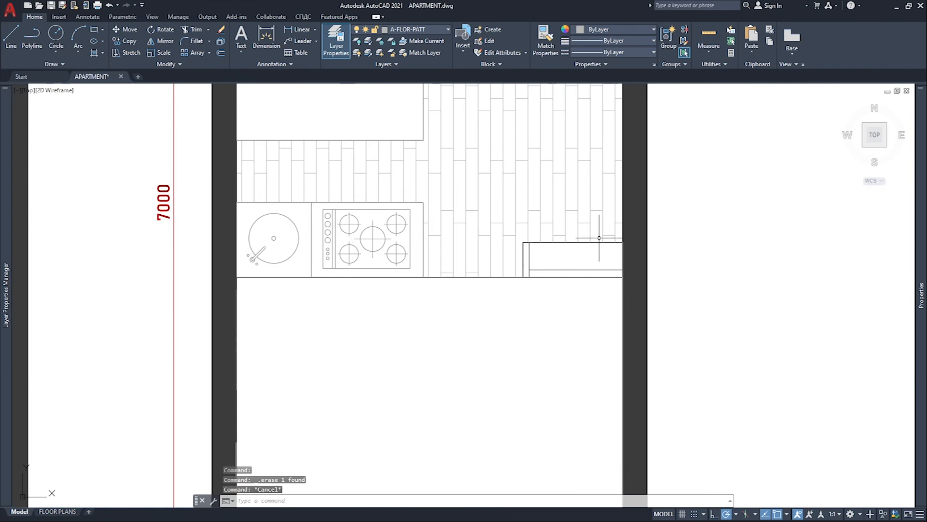
click(597, 242)
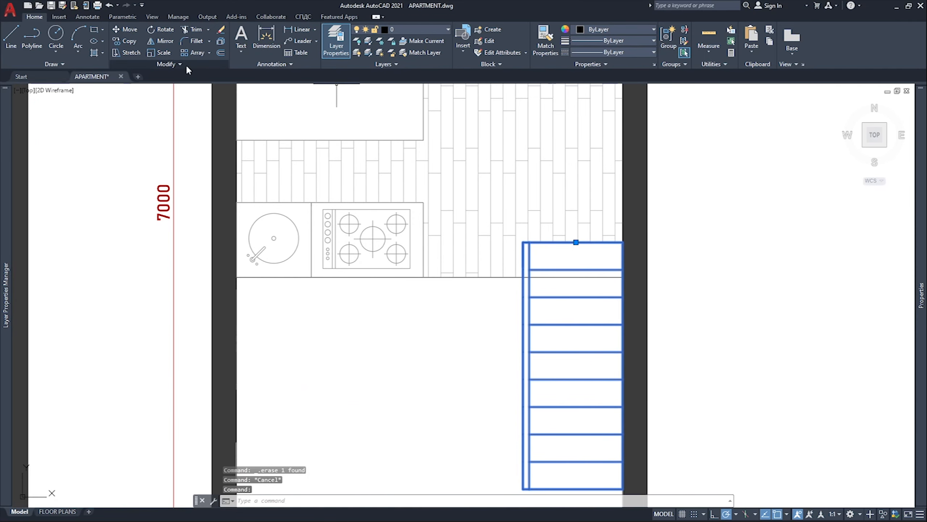
key(Escape)
Copy the BED block into the LEVEL 2 plan with its headboard against the left wall's inner face, near the lower corner.
scroll(599, 200, down, 6)
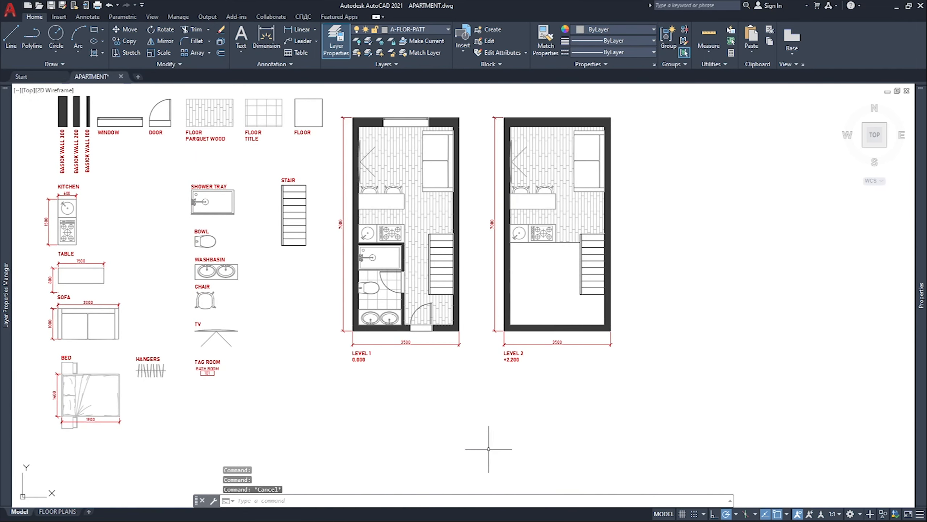
scroll(64, 372, up, 6)
text(co)
key(Return)
click(54, 366)
scroll(155, 355, down, 4)
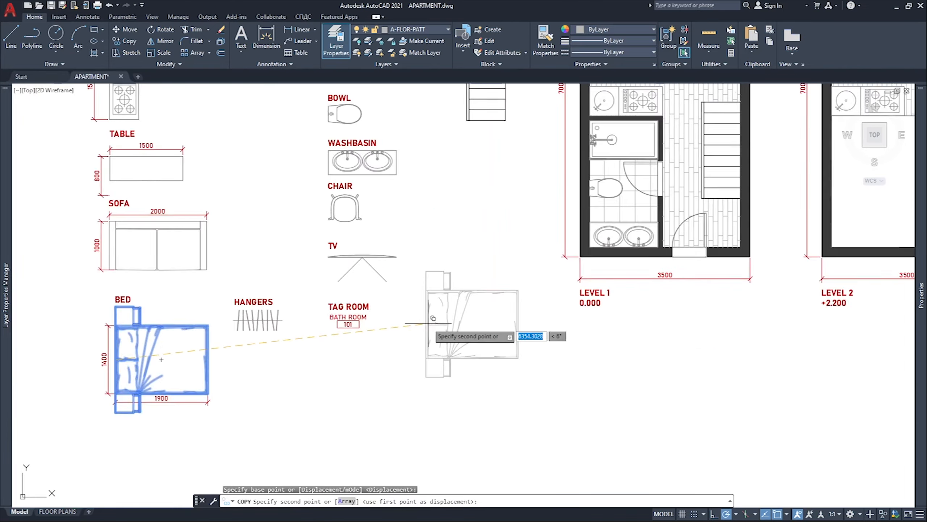
middle_drag(842, 267, 450, 387)
scroll(450, 387, up, 4)
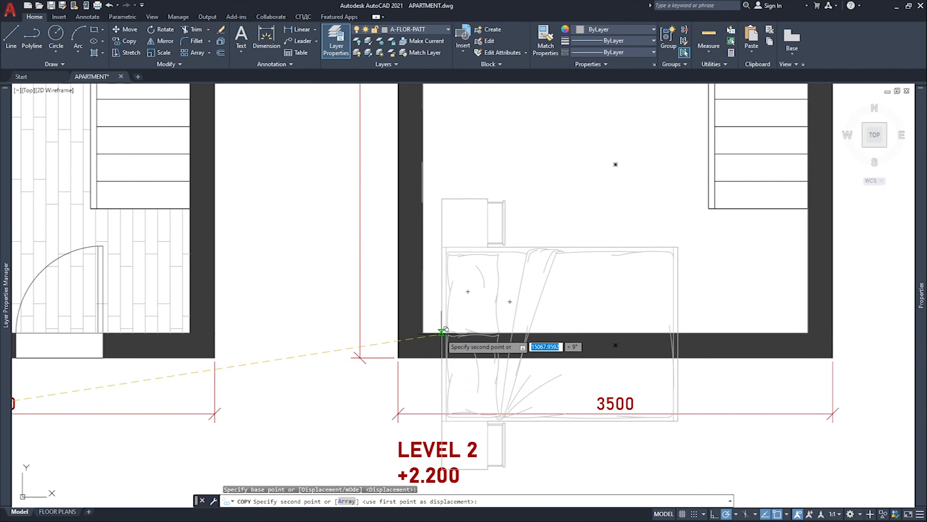
click(424, 191)
scroll(425, 190, down, 4)
key(Escape)
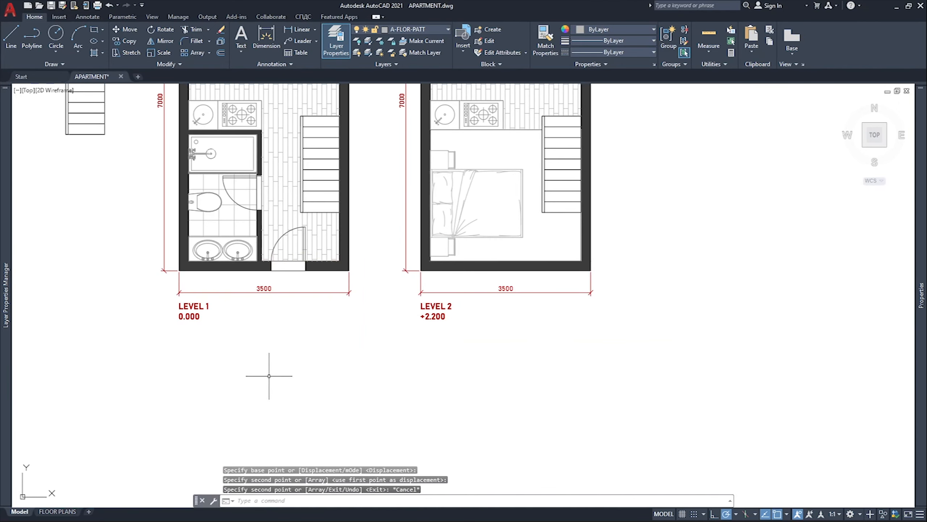
Copy the HANGERS block into the lower right corner of the LEVEL 2 plan, below the stair.
middle_drag(269, 376, 643, 305)
click(247, 269)
text(co)
key(Return)
click(256, 265)
middle_drag(474, 264, 145, 480)
scroll(610, 435, up, 4)
click(616, 395)
key(Escape)
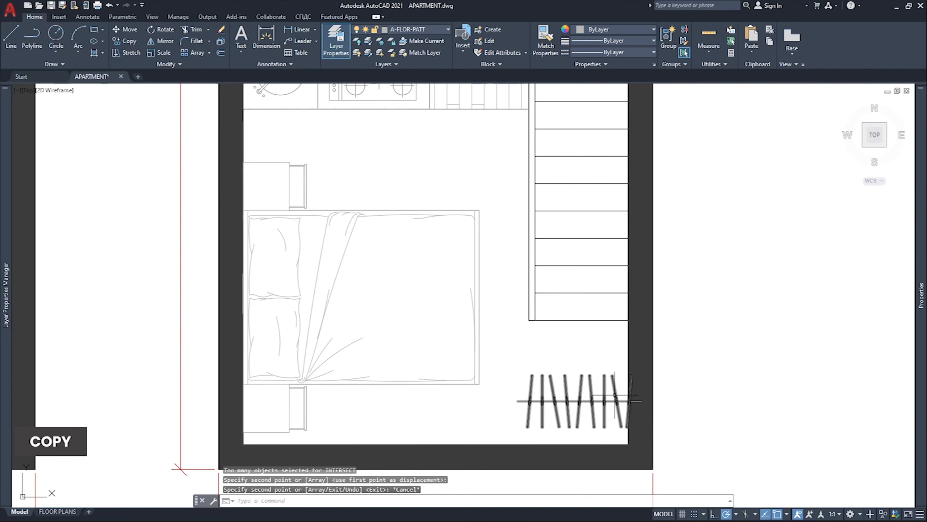
Move the copied hangers so their rail ends at the right wall's inner face.
click(641, 401)
text(m)
key(Return)
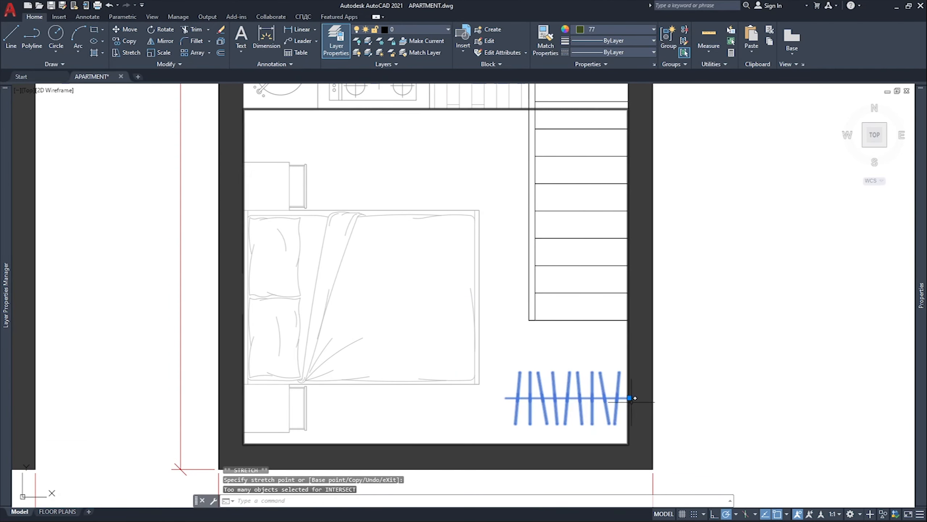
scroll(624, 400, up, 2)
scroll(627, 400, up, 6)
click(622, 394)
click(596, 394)
scroll(596, 394, down, 6)
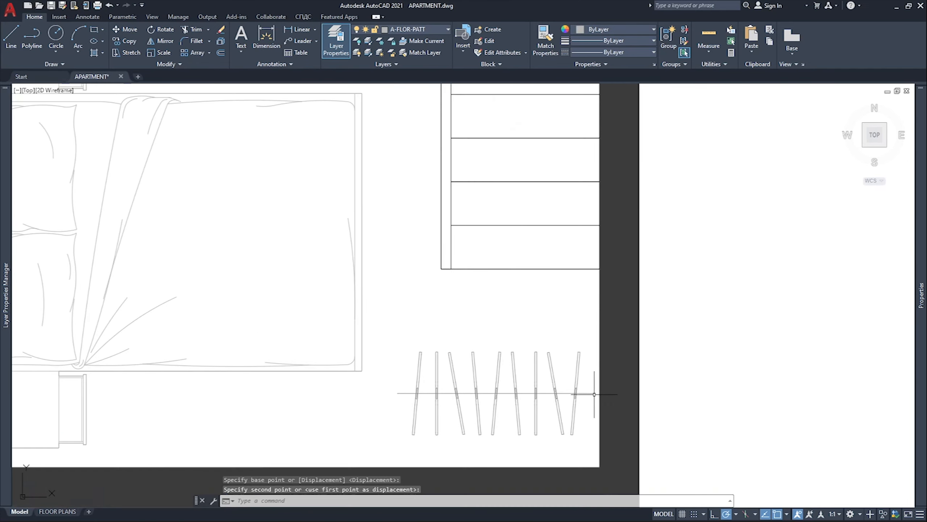
click(577, 398)
key(Escape)
scroll(686, 343, down, 8)
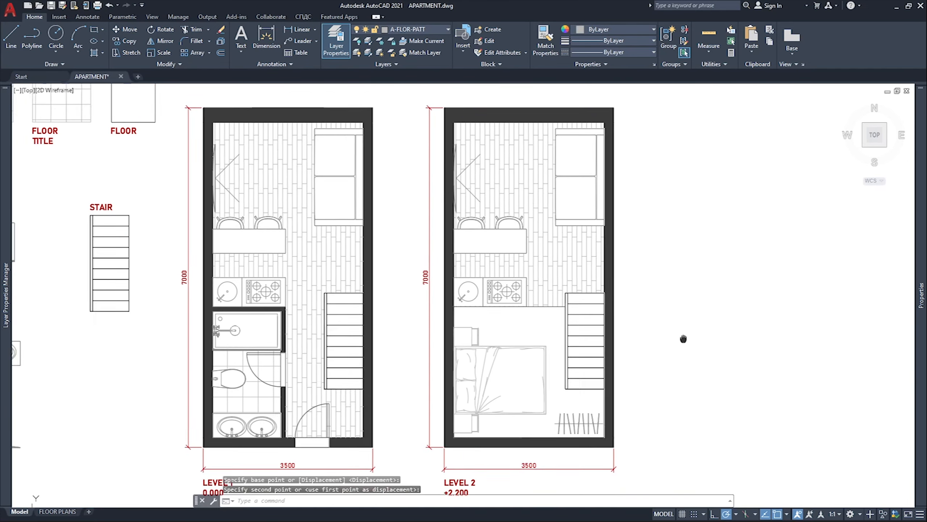
Copy the TAG ROOM block into the LEVEL 1 bathroom, just above the washbasins.
middle_drag(700, 351, 689, 323)
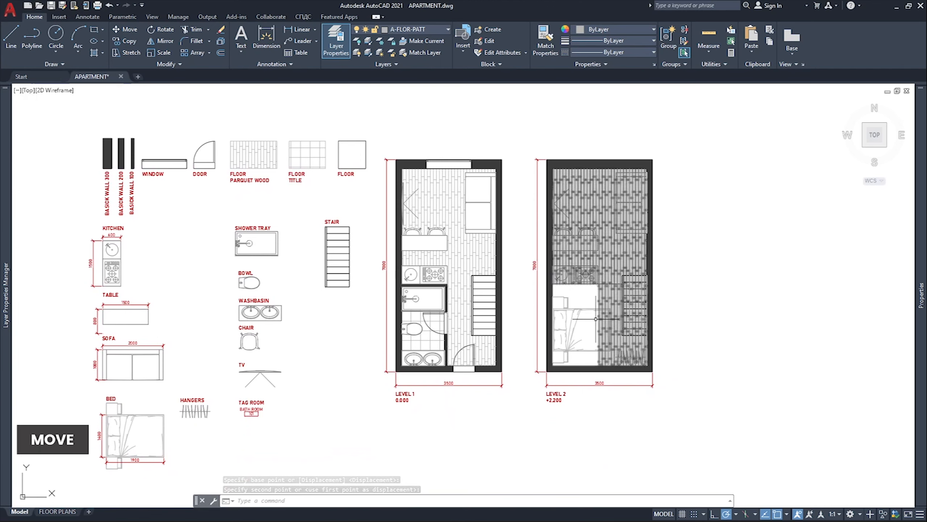
middle_drag(360, 349, 344, 341)
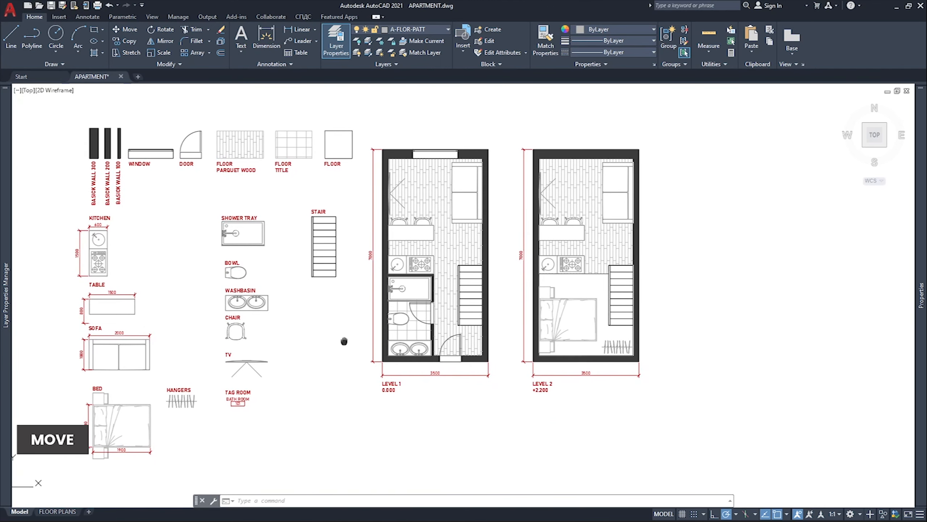
scroll(238, 404, up, 6)
click(238, 405)
text(co)
key(space)
click(231, 381)
middle_drag(526, 310, 170, 443)
scroll(530, 265, up, 4)
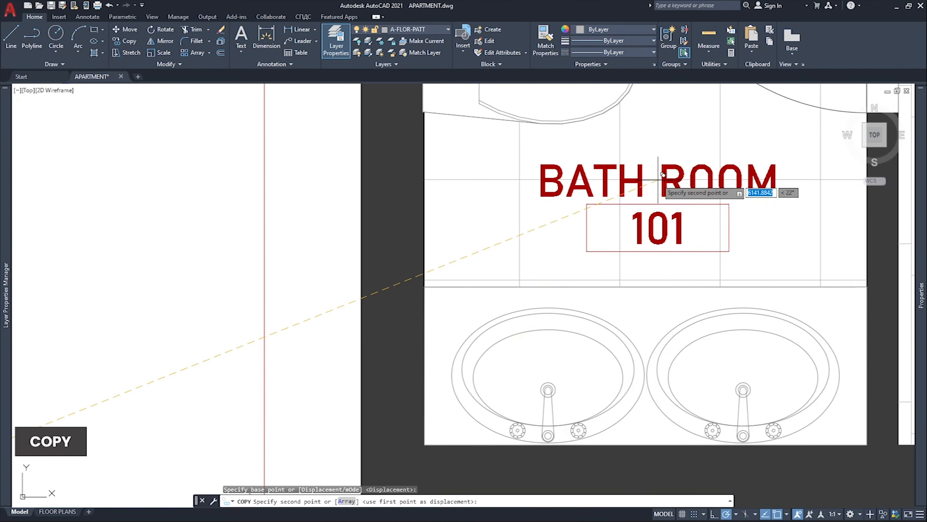
click(658, 180)
Place a second copy of the room tag in the LEVEL 1 living area, between the kitchen and the stair.
scroll(659, 181, down, 4)
middle_drag(672, 171, 427, 422)
scroll(505, 221, up, 3)
click(506, 222)
key(Escape)
Change the living area tag's room name to "LIVING ROOM" and its number to 102.
click(513, 221)
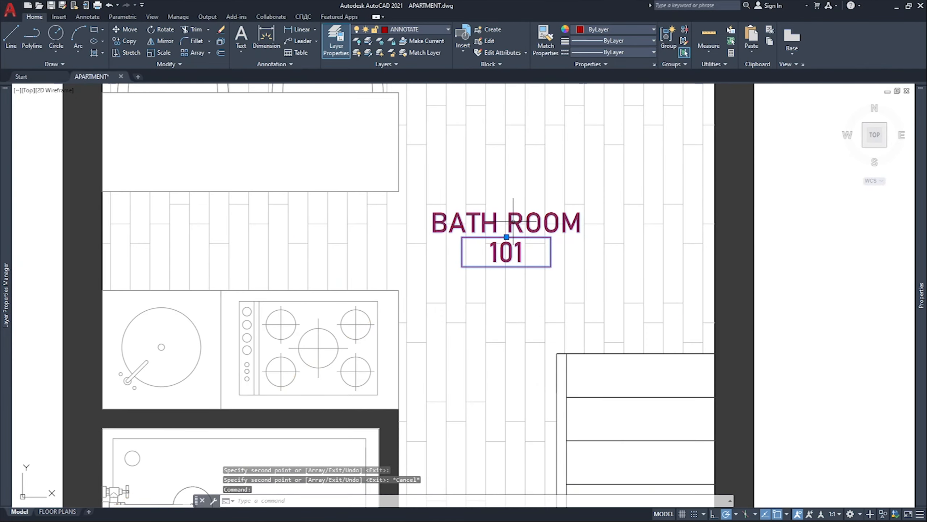
double_click(513, 222)
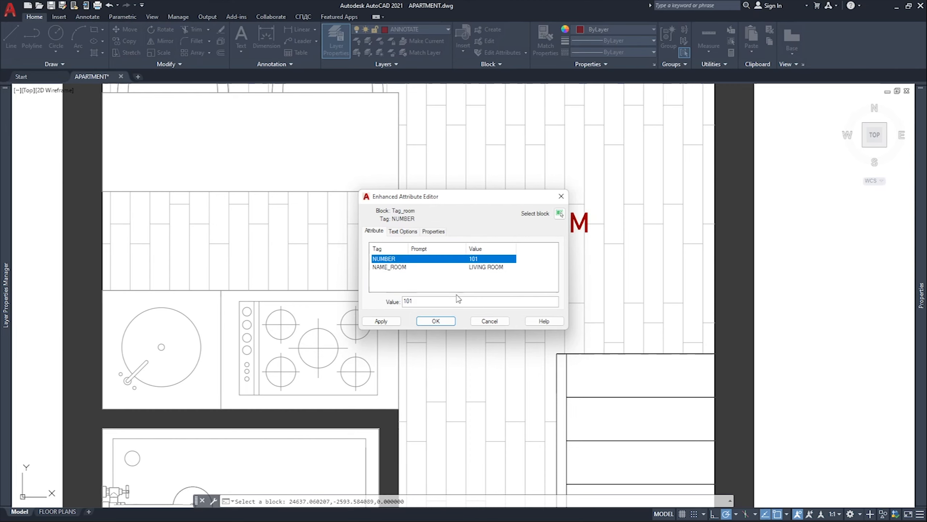
click(441, 319)
scroll(455, 261, down, 5)
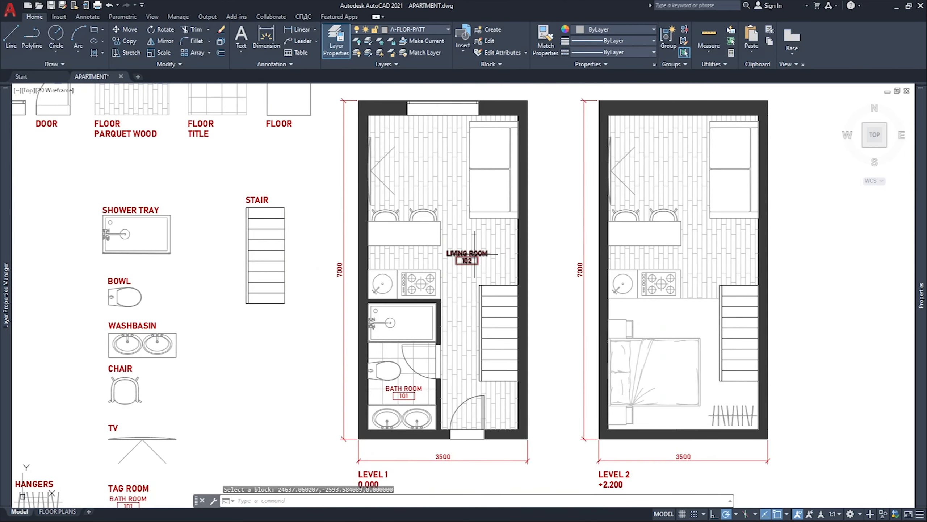
Copy the LIVING ROOM tag to the LEVEL 2 plan, between the bed and the kitchen edge.
click(475, 252)
scroll(475, 251, up, 3)
text(co)
key(space)
click(465, 257)
scroll(523, 267, down, 2)
middle_drag(634, 300, 373, 182)
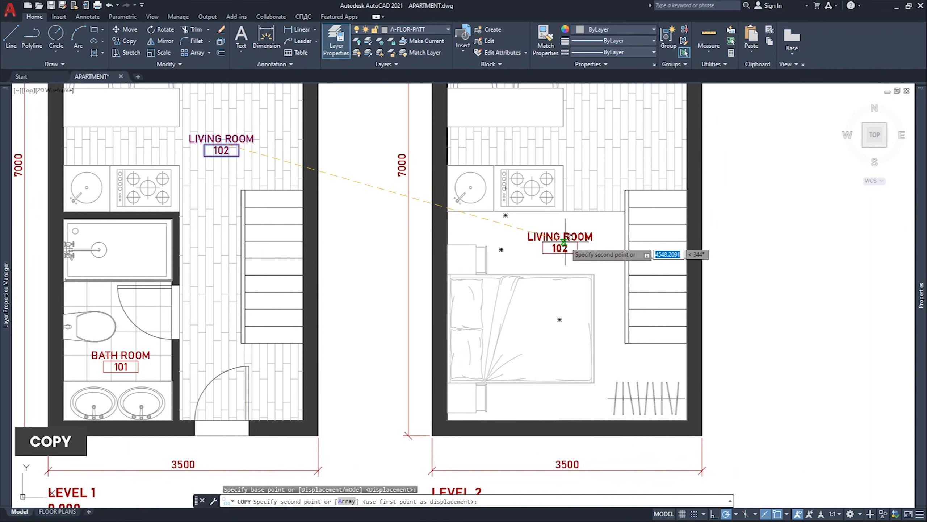
click(564, 241)
key(Escape)
Change the LEVEL 2 tag's room name to "BED ROOM" and its number to 103.
click(574, 234)
double_click(568, 238)
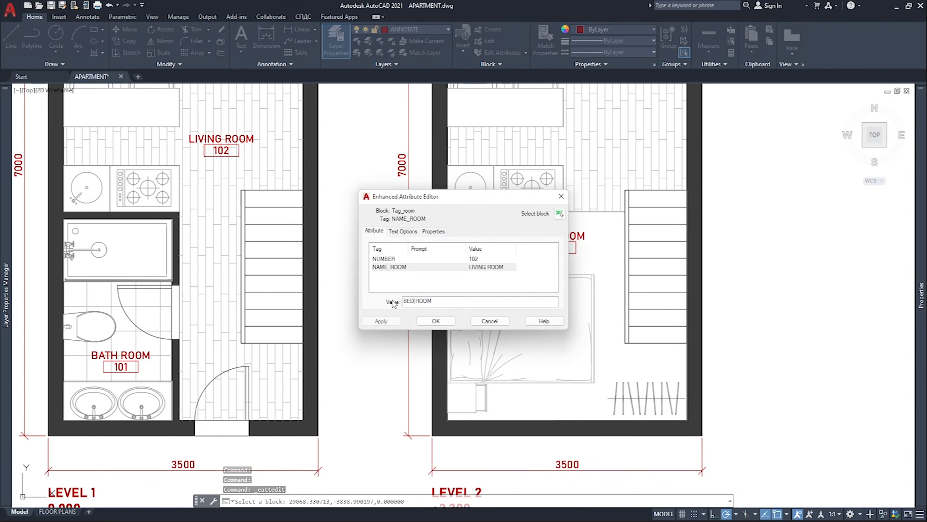
click(435, 320)
Switch to the FLOOR PLANS layout and recentre both plans inside the viewport so the LEVEL 1 height dimension fits.
scroll(745, 244, down, 5)
middle_drag(679, 256, 775, 261)
click(57, 511)
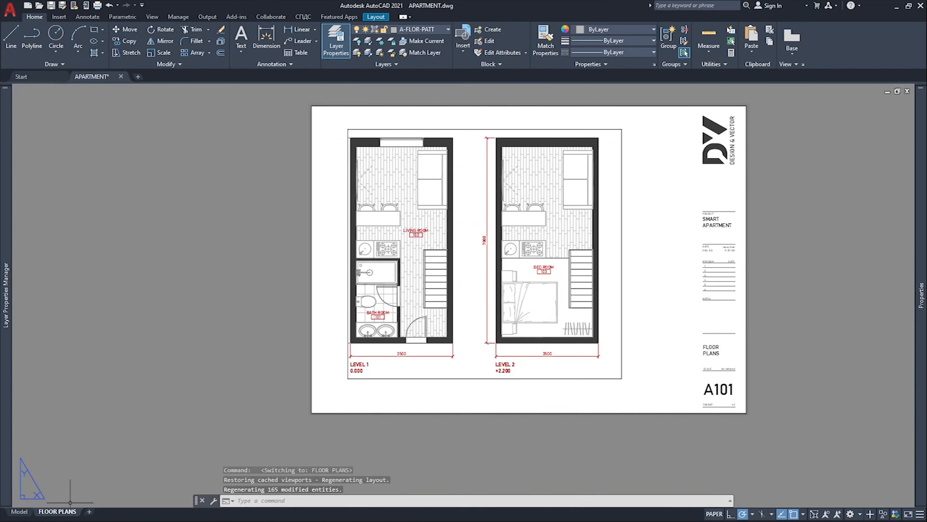
double_click(605, 271)
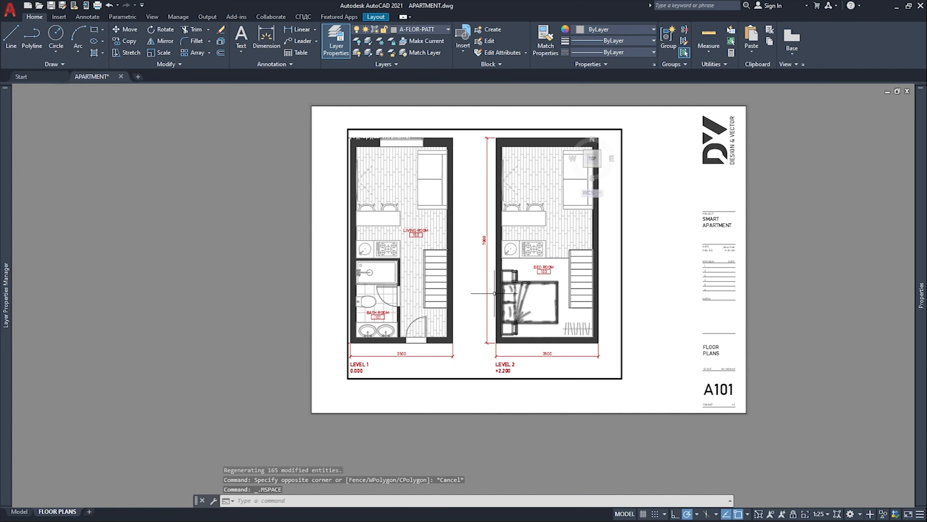
middle_drag(484, 290, 498, 295)
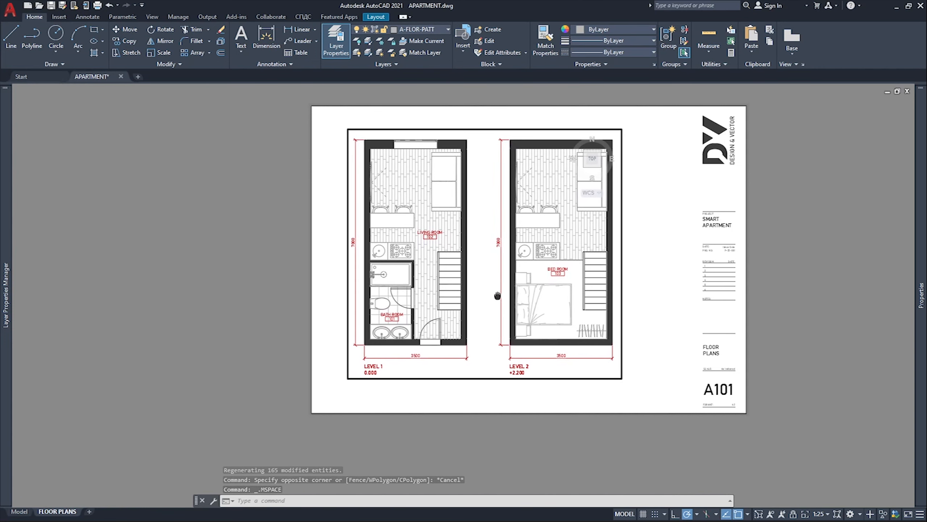
double_click(654, 270)
Start the Plot command for the FLOOR PLANS layout.
middle_drag(658, 270, 584, 278)
scroll(587, 296, up, 4)
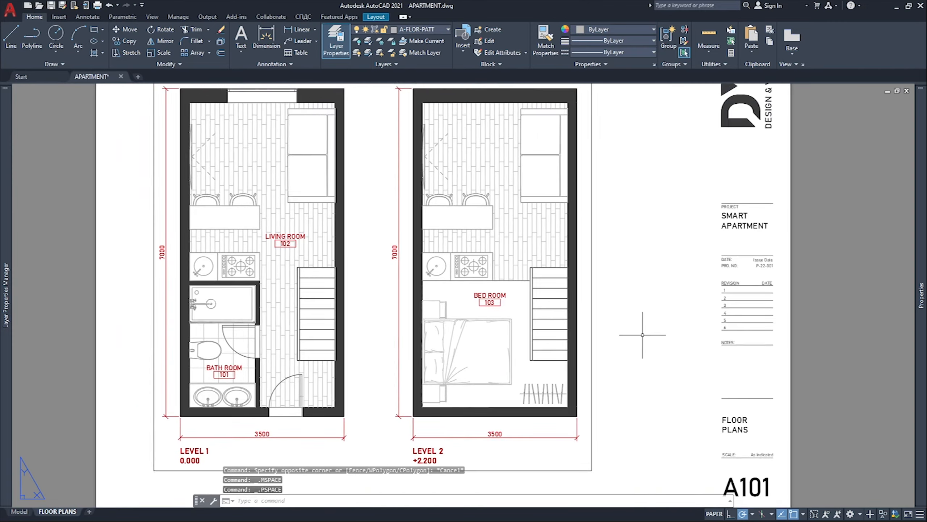
scroll(643, 334, down, 3)
right_click(55, 511)
click(89, 447)
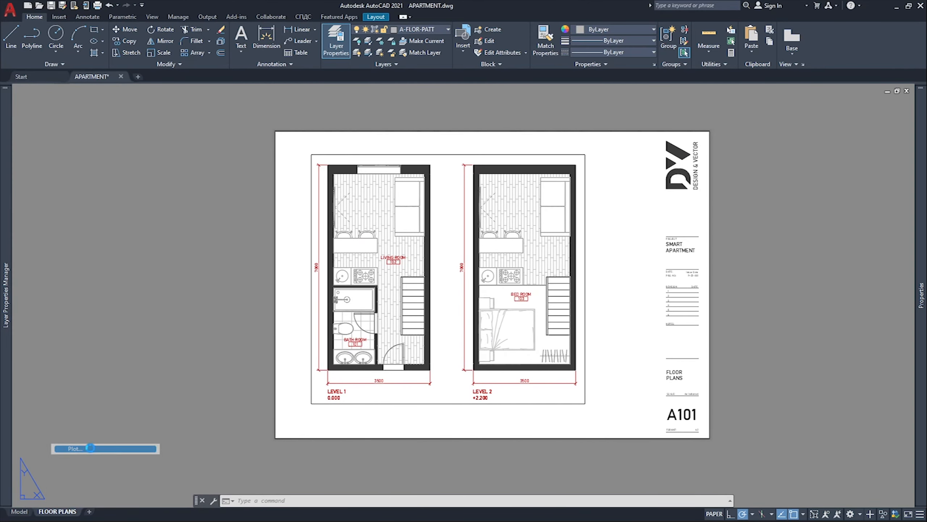